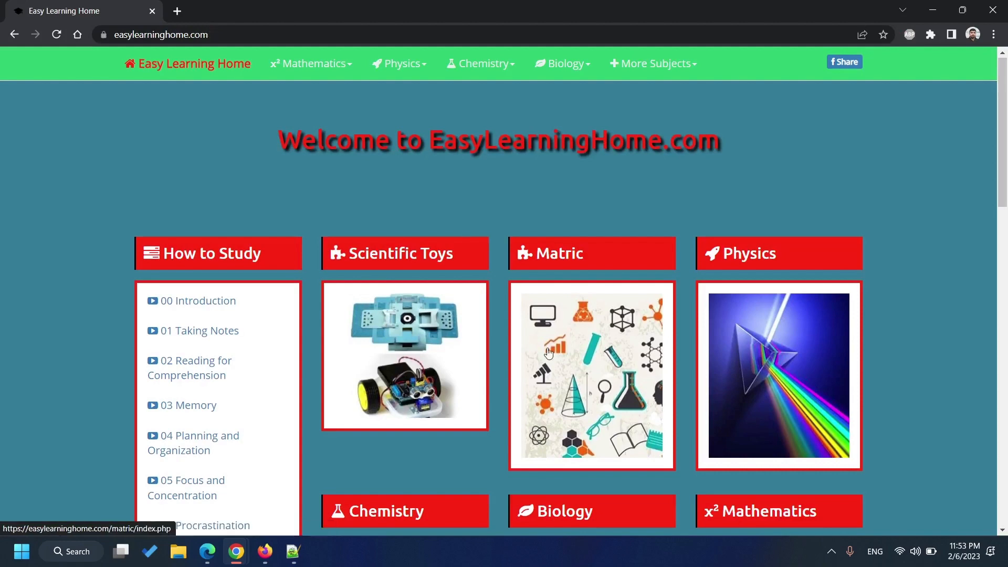
Open the Test Maker from the Easy Learning Home page and start making a test with the free plan
scroll(548, 353, down, 6)
scroll(548, 352, down, 3)
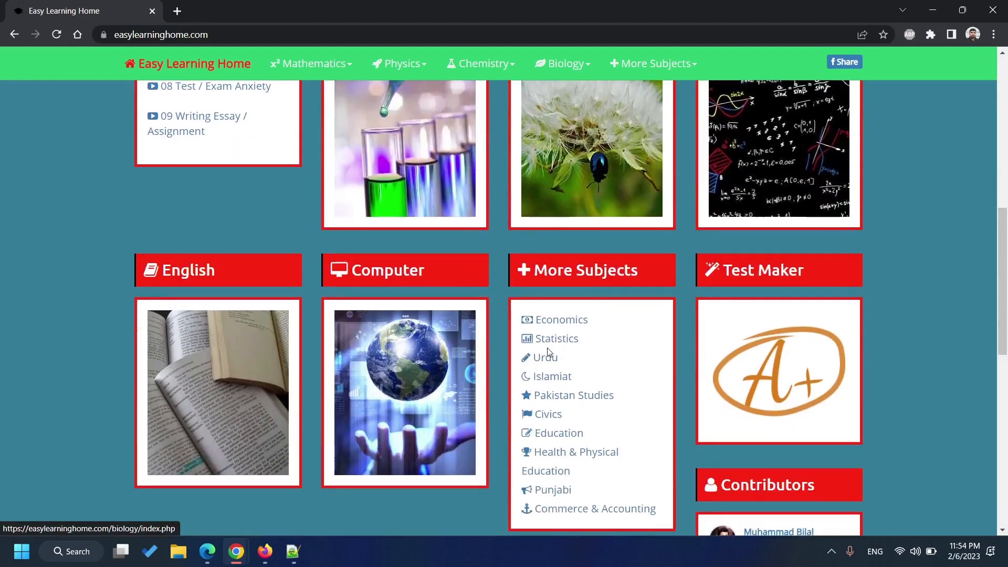
click(759, 366)
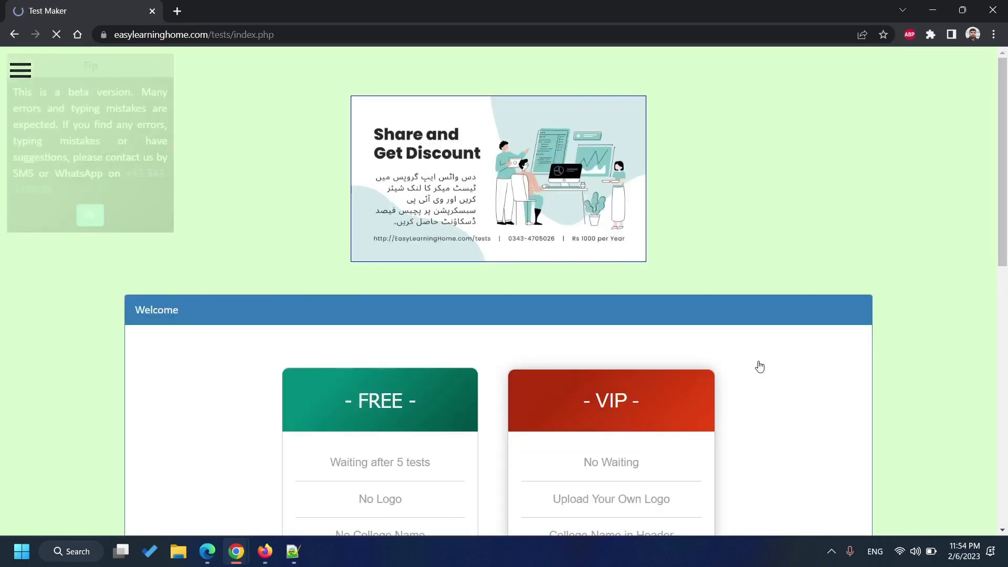
scroll(760, 365, down, 4)
scroll(759, 366, down, 1)
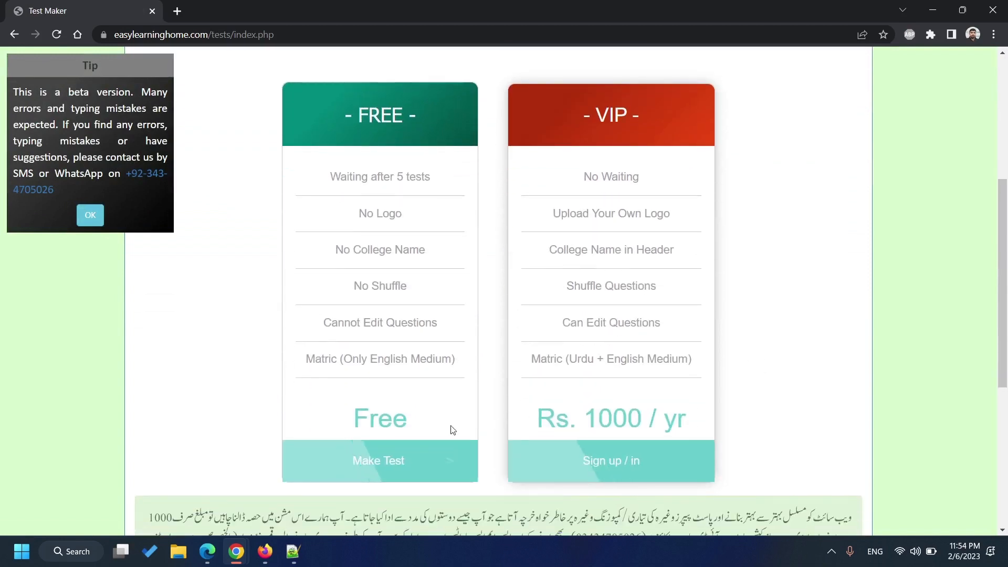
click(409, 458)
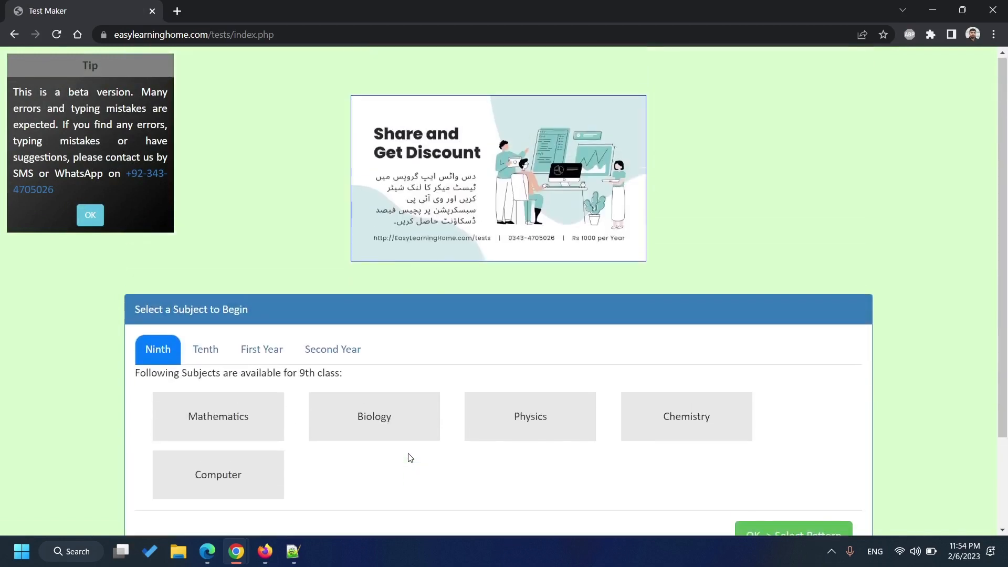
Choose Physics from the First Year subjects and proceed to the pattern selection
click(262, 350)
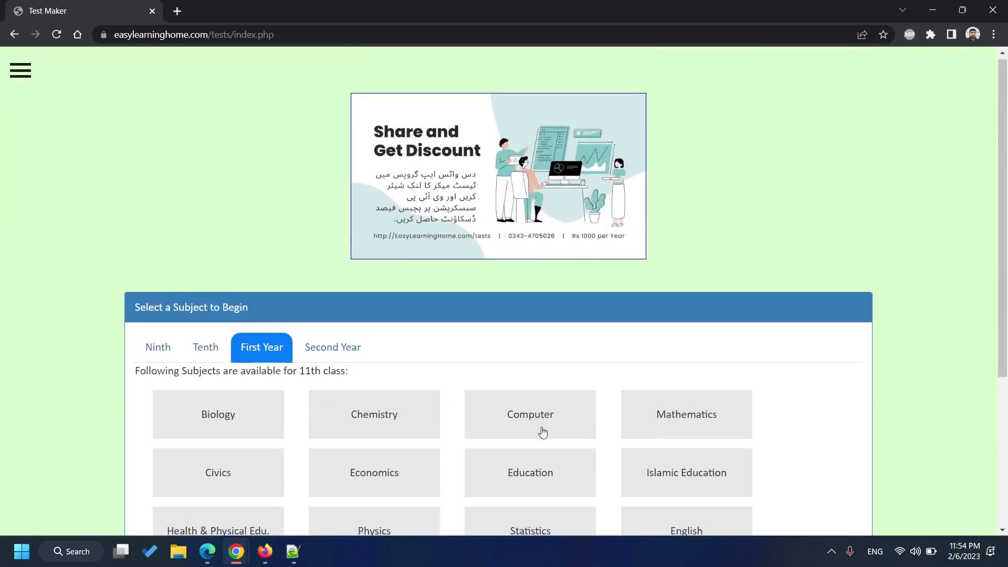
scroll(540, 428, down, 4)
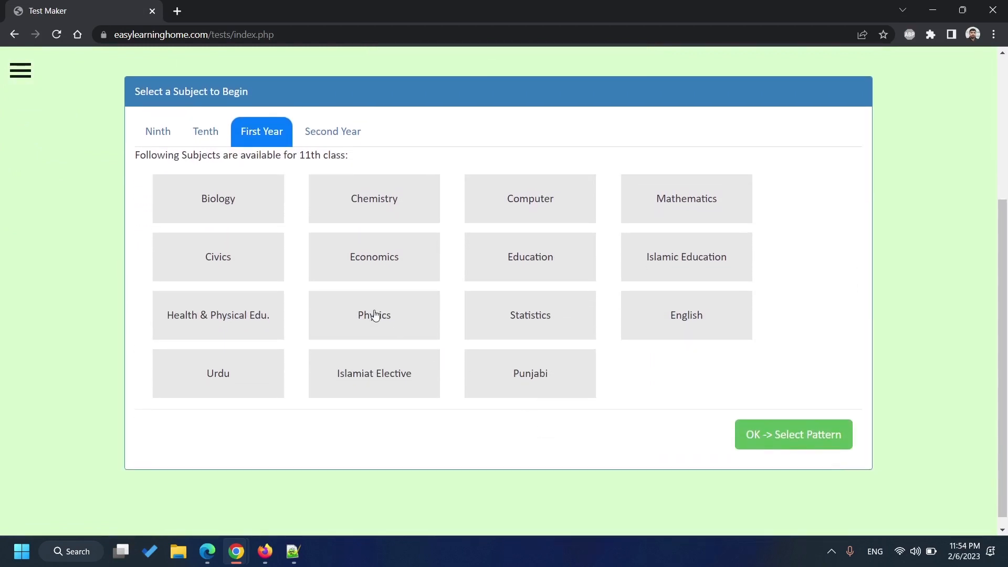
click(375, 314)
click(796, 443)
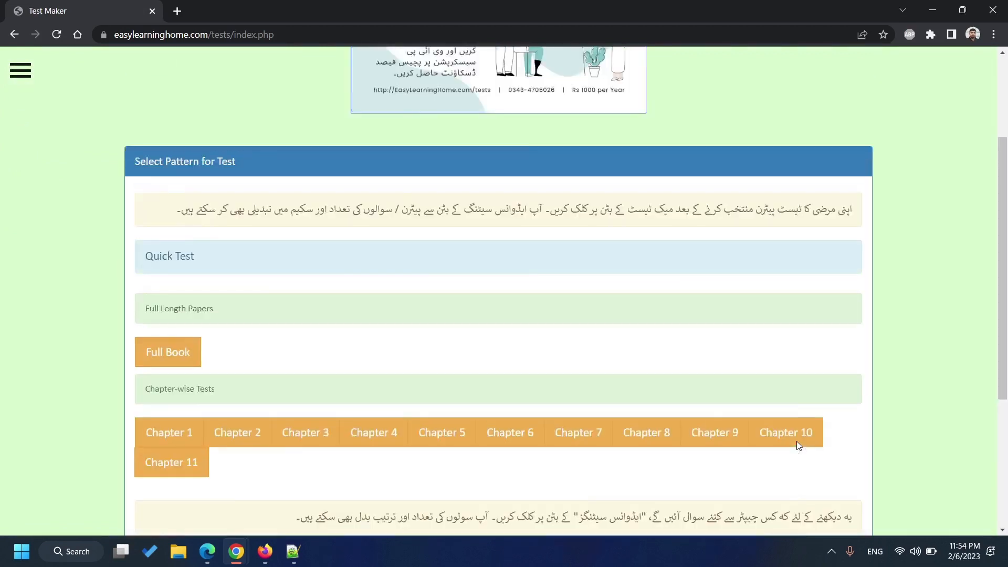
Generate a full-length Physics test using the Full Book pattern
scroll(798, 445, down, 4)
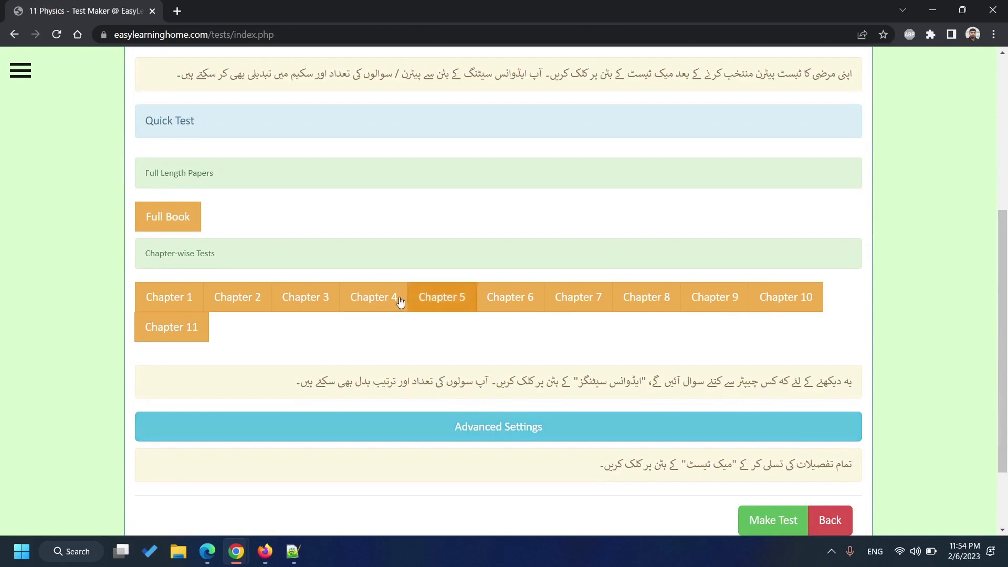
click(187, 227)
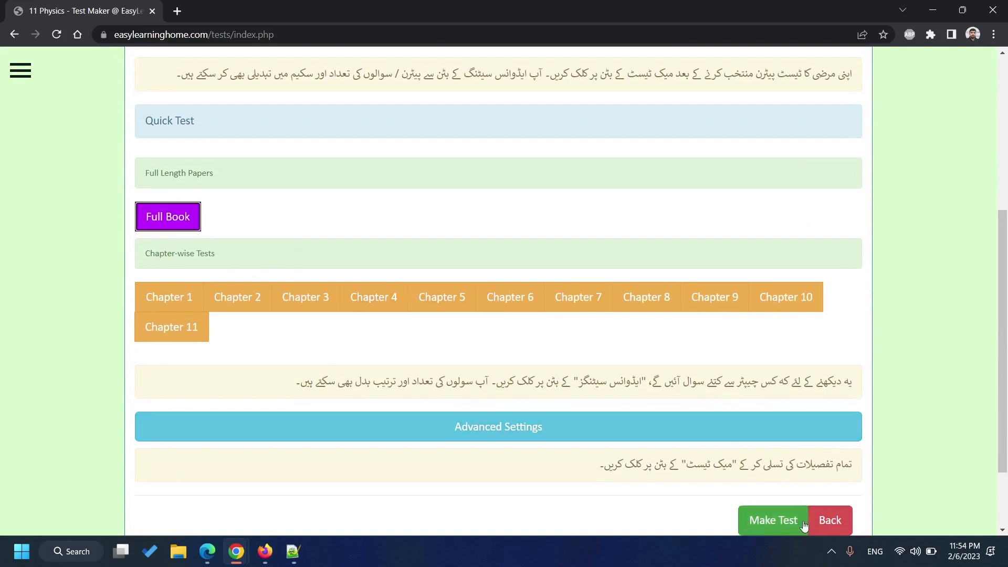
click(780, 519)
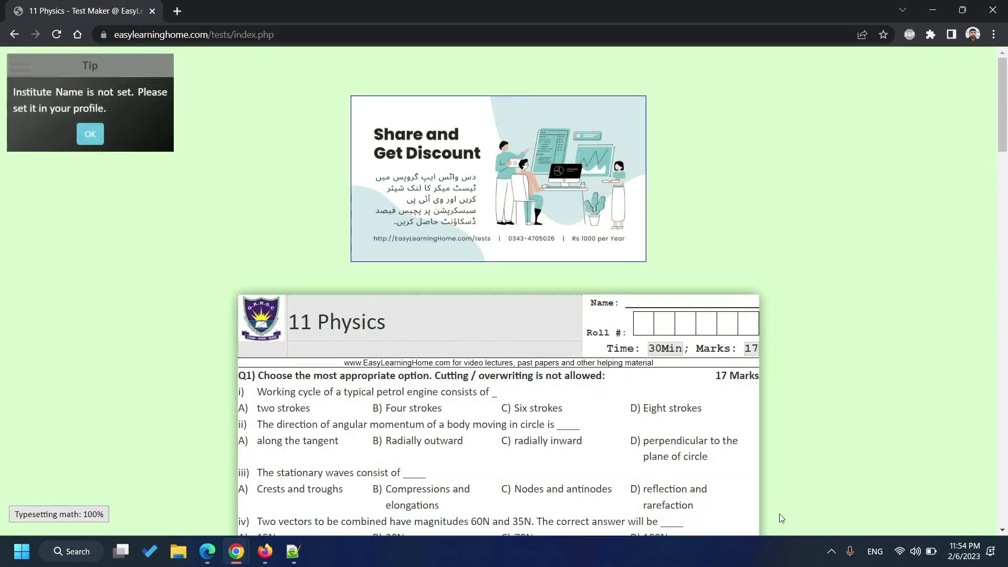
Review the generated Physics paper and open its print preview with Save as PDF as the destination
scroll(781, 519, down, 5)
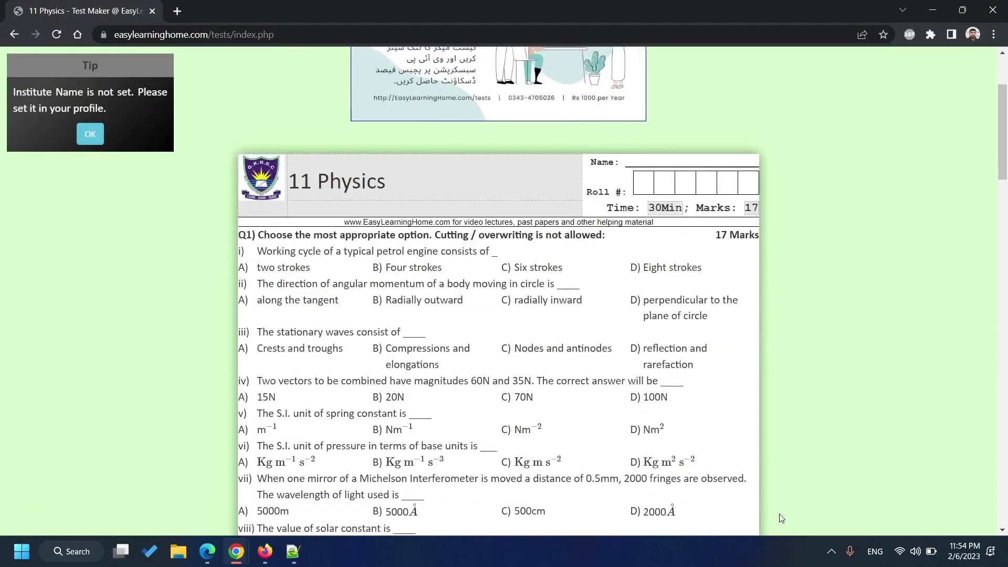
scroll(780, 518, down, 7)
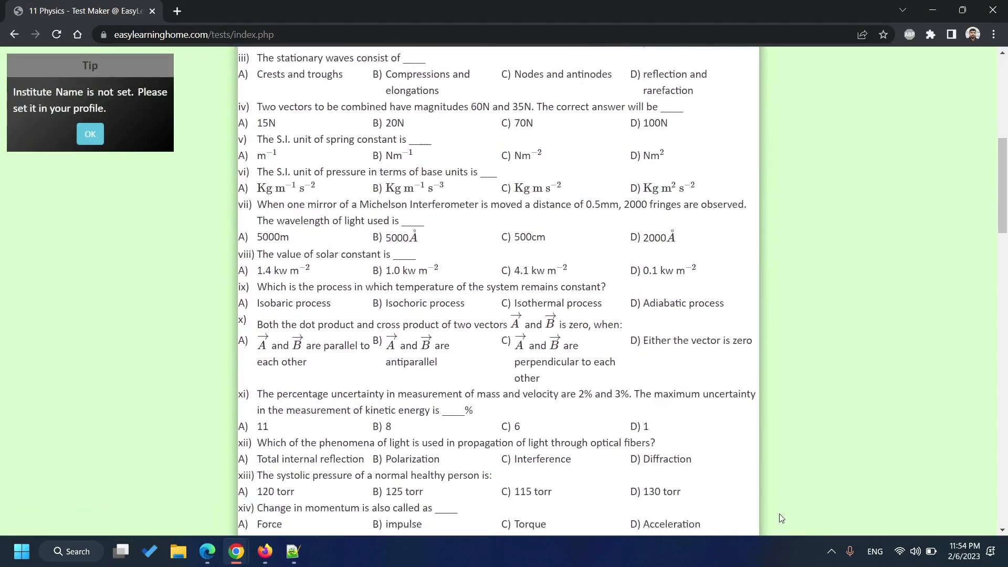
scroll(781, 518, down, 5)
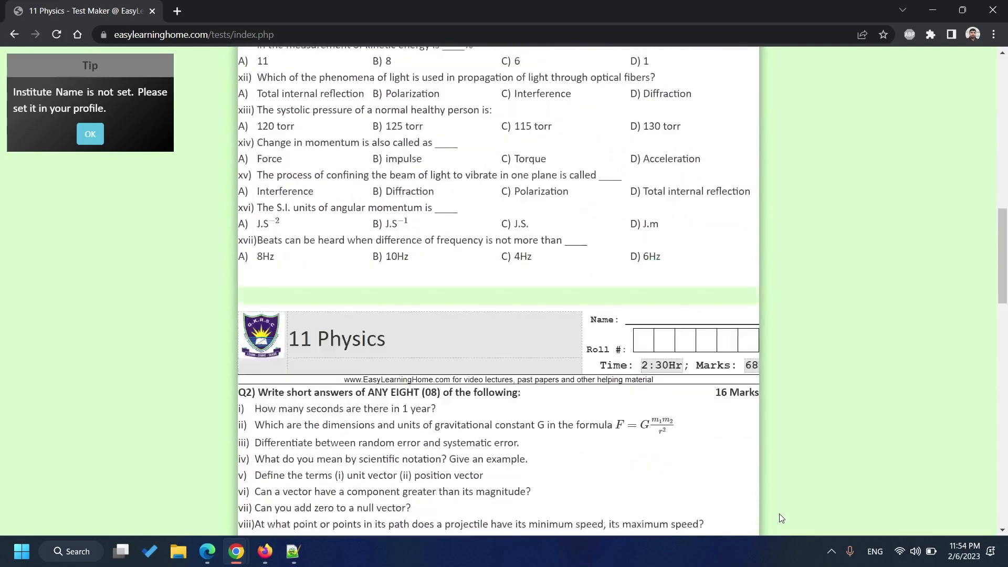
scroll(780, 519, down, 8)
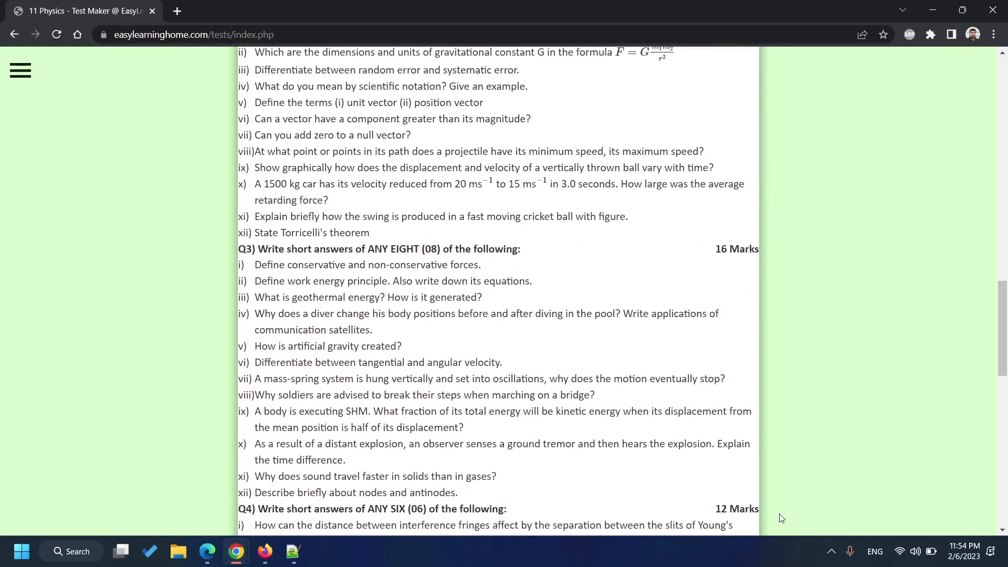
scroll(781, 519, down, 6)
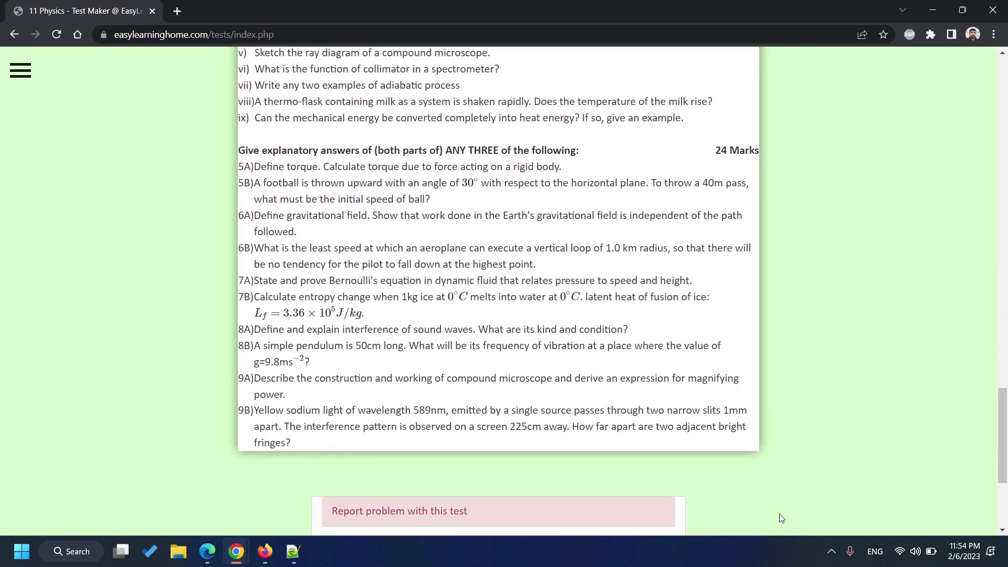
click(17, 78)
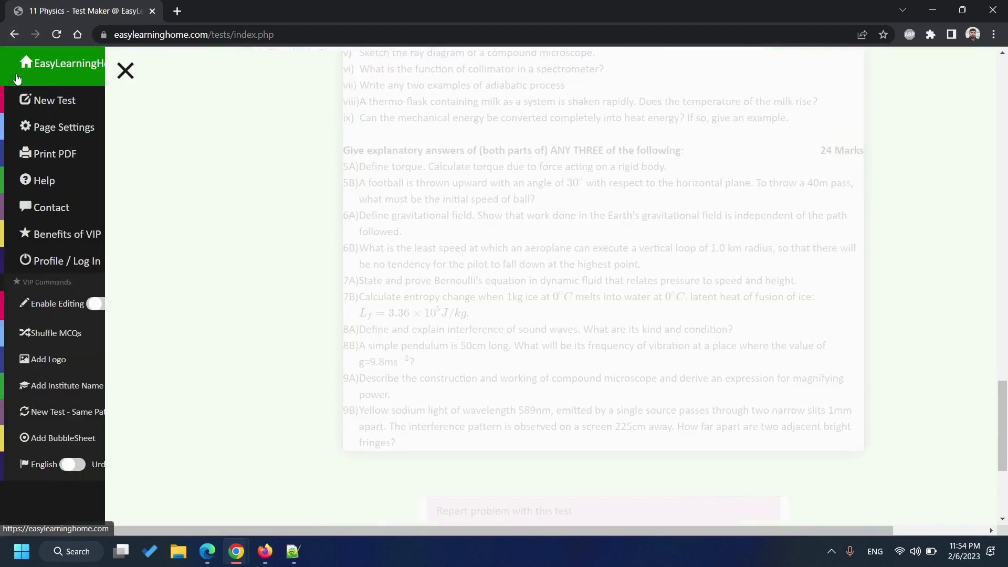
click(68, 154)
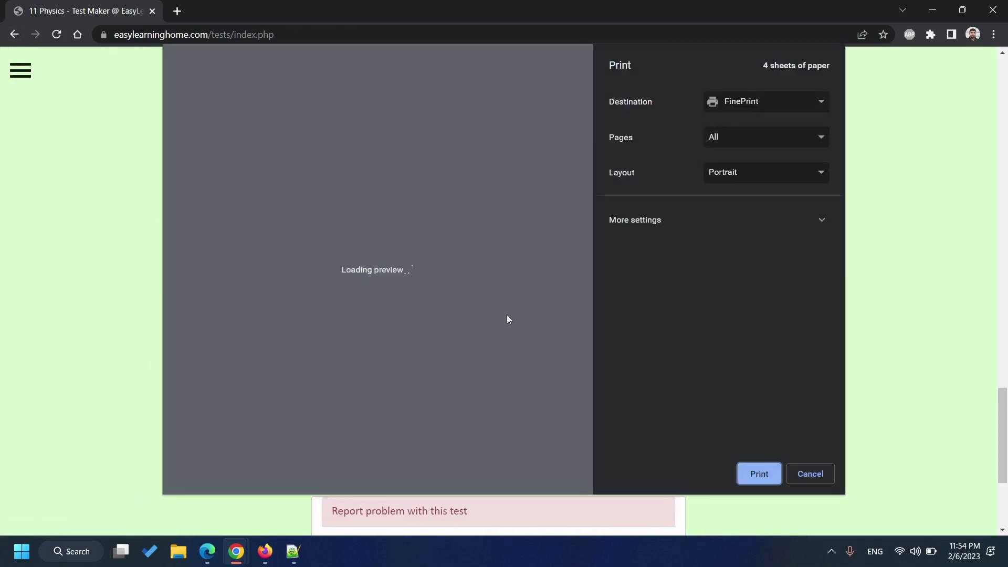
click(740, 100)
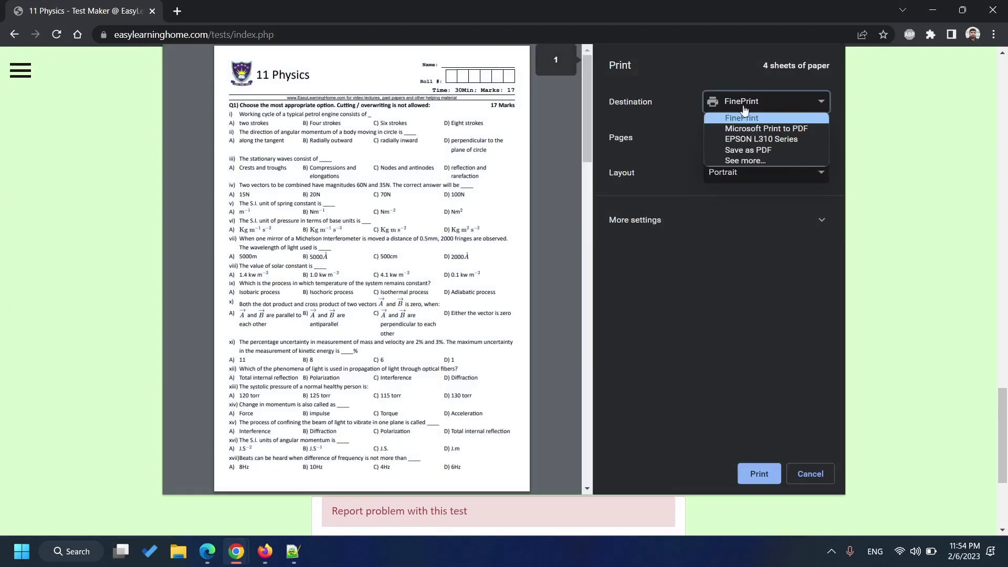
click(757, 149)
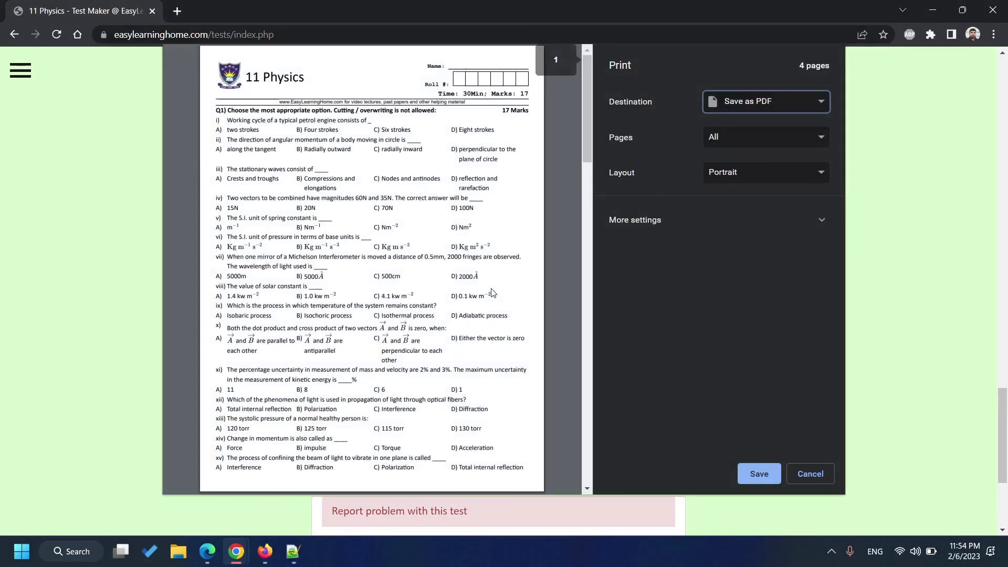
Check all pages of the Physics paper in the PDF preview and cancel printing
scroll(492, 293, down, 5)
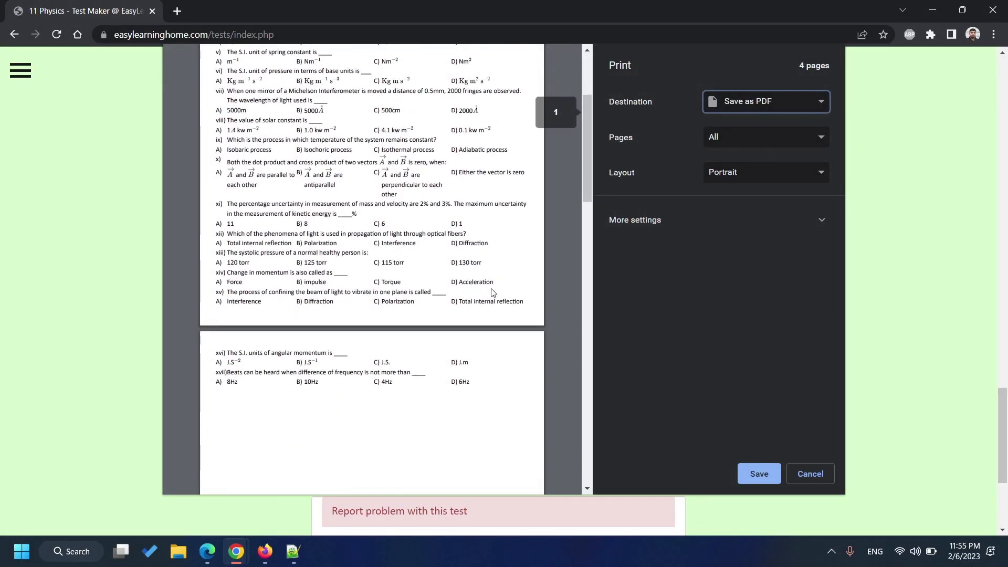
scroll(492, 293, down, 10)
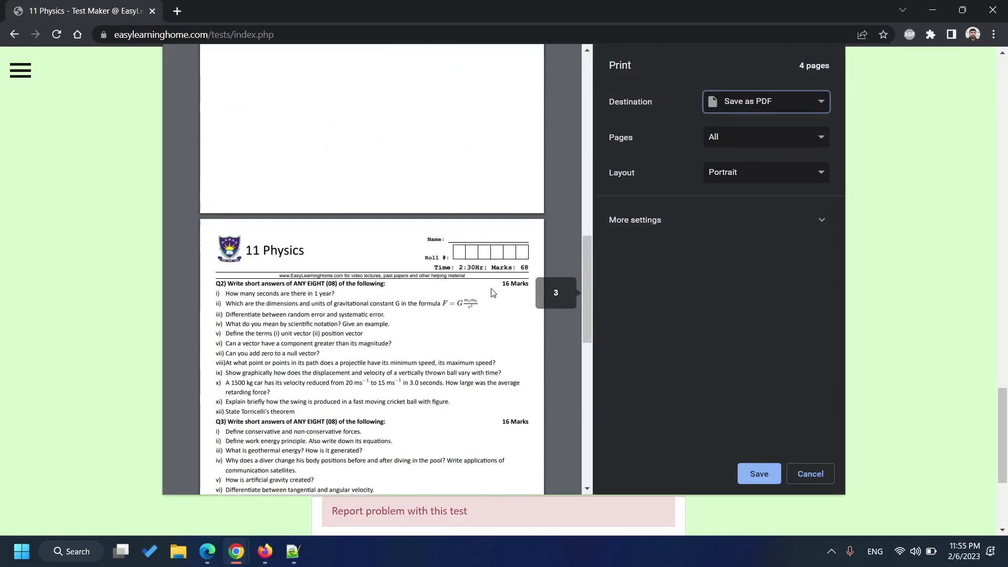
scroll(492, 293, down, 7)
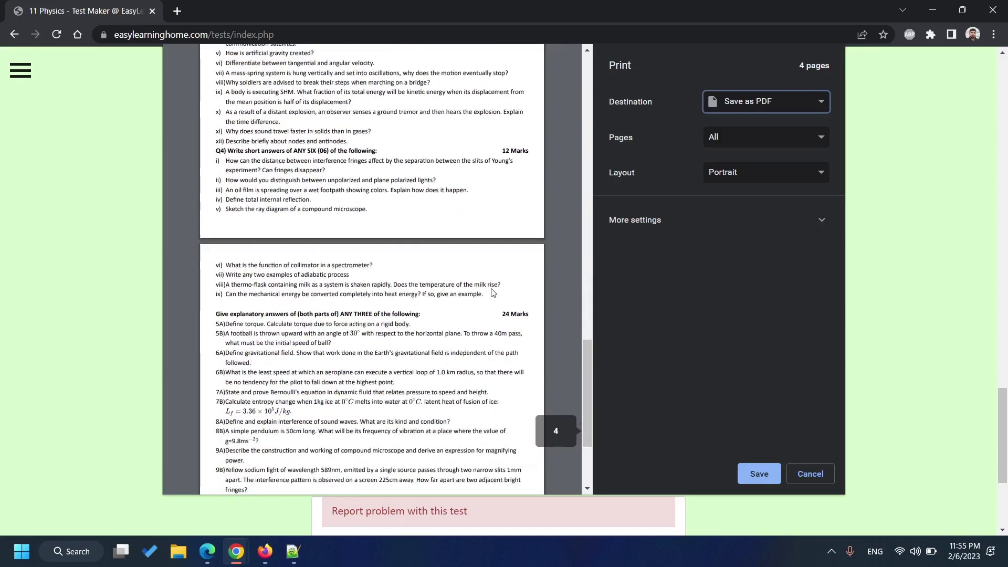
scroll(492, 292, down, 3)
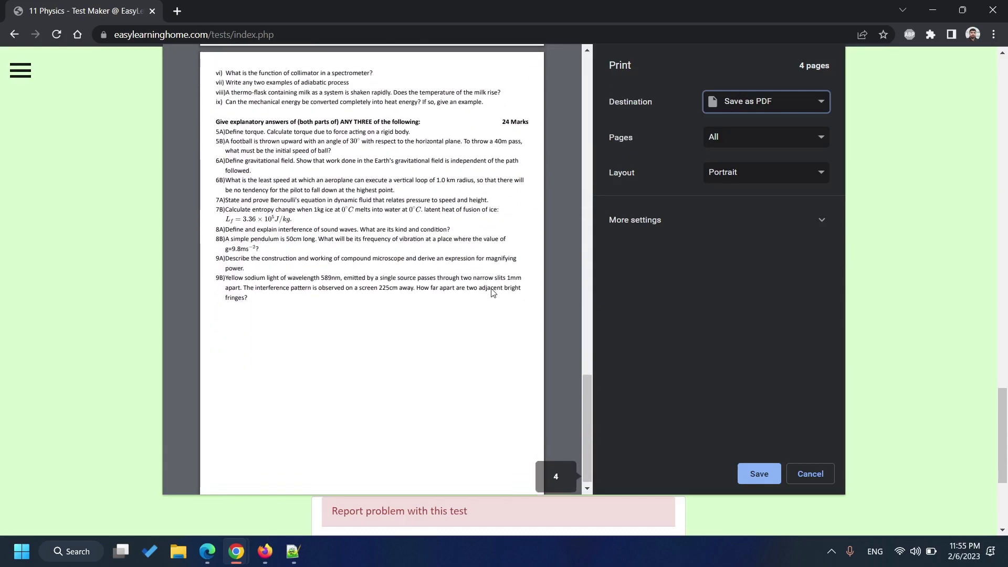
click(821, 472)
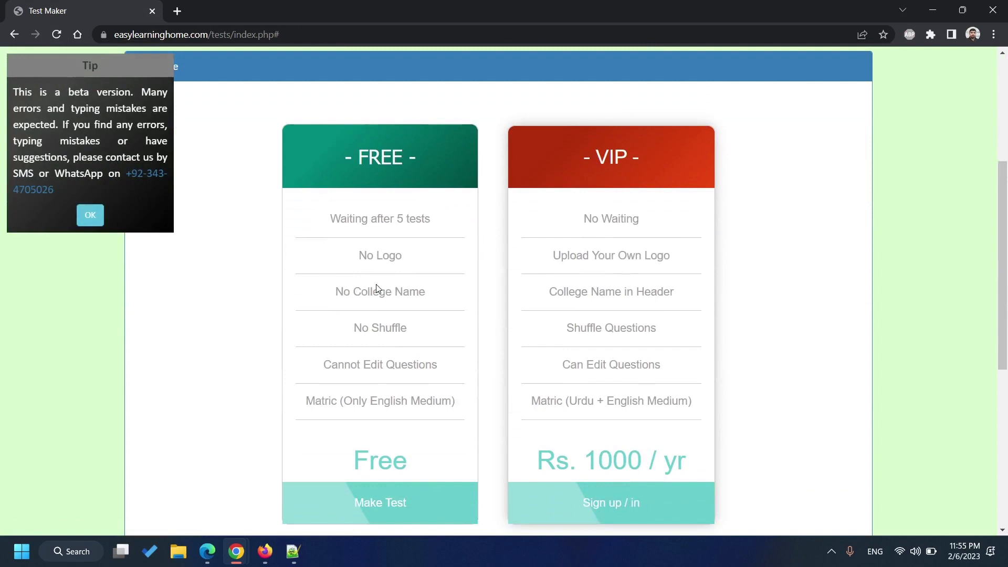
Start another free test, choose Chemistry from the Second Year subjects, and proceed to the pattern selection
scroll(376, 284, down, 1)
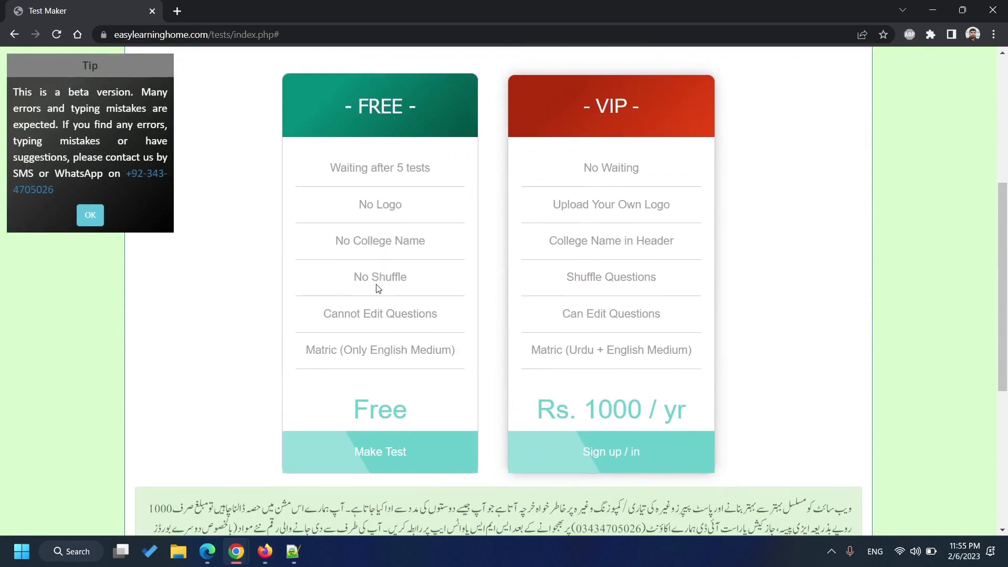
click(395, 450)
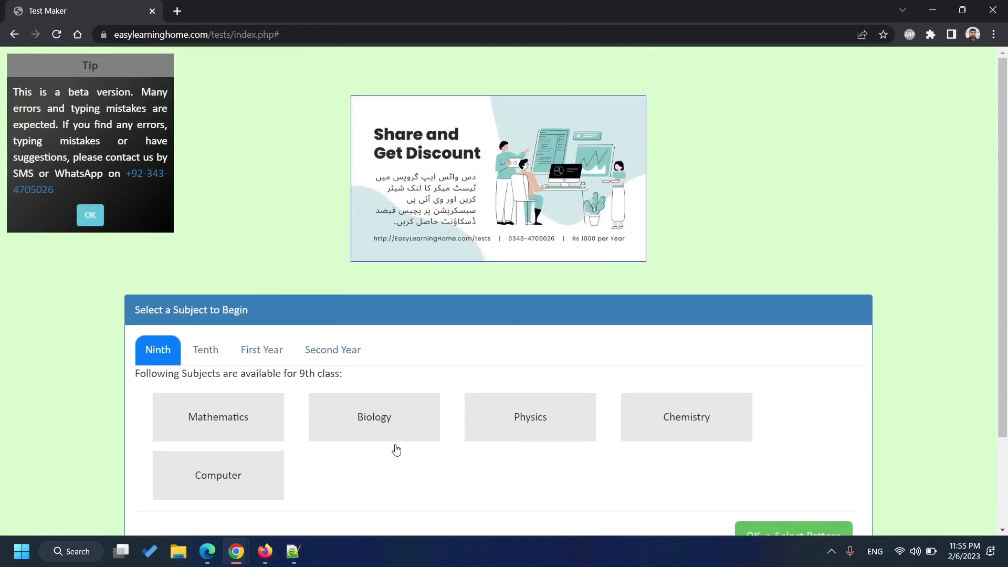
scroll(396, 451, down, 1)
click(331, 266)
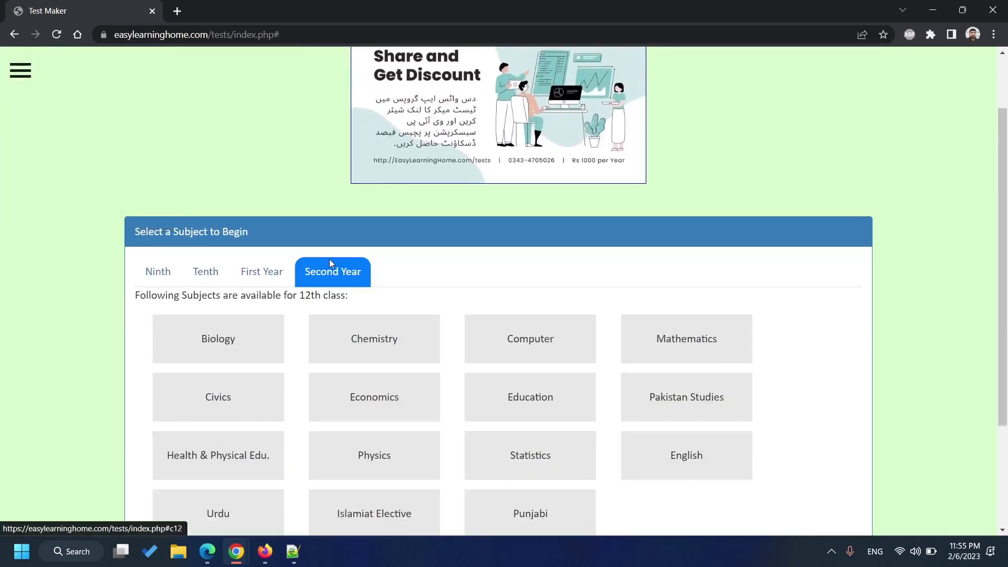
click(386, 340)
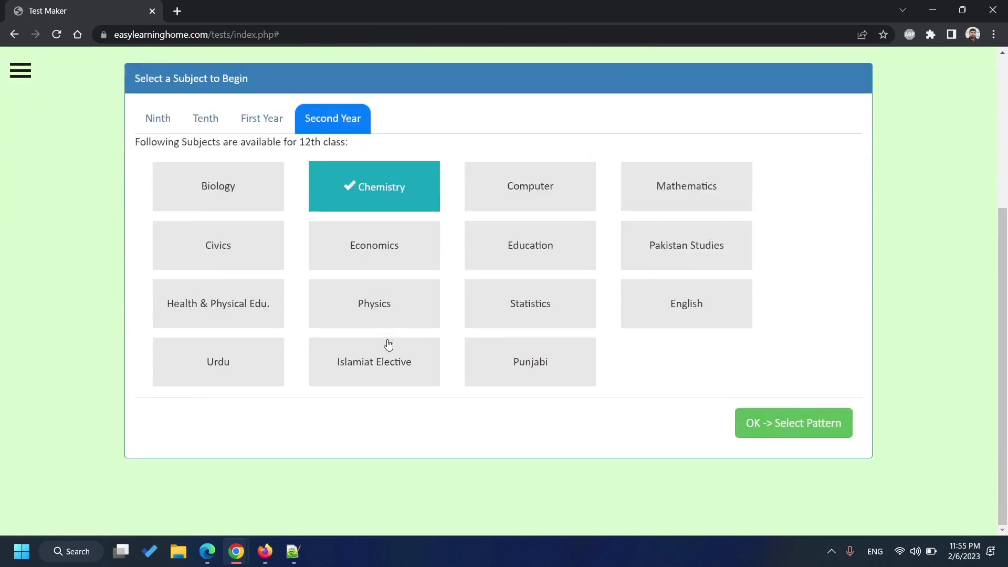
click(764, 423)
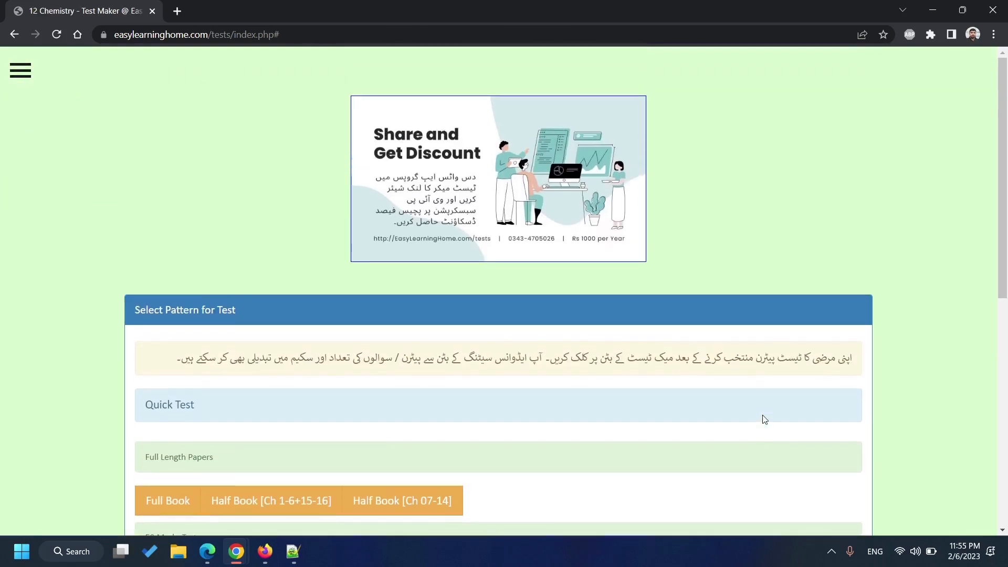
Generate a chapter-wise Chemistry test for Chapter 1 and dismiss the tip about the institute name
scroll(764, 418, down, 6)
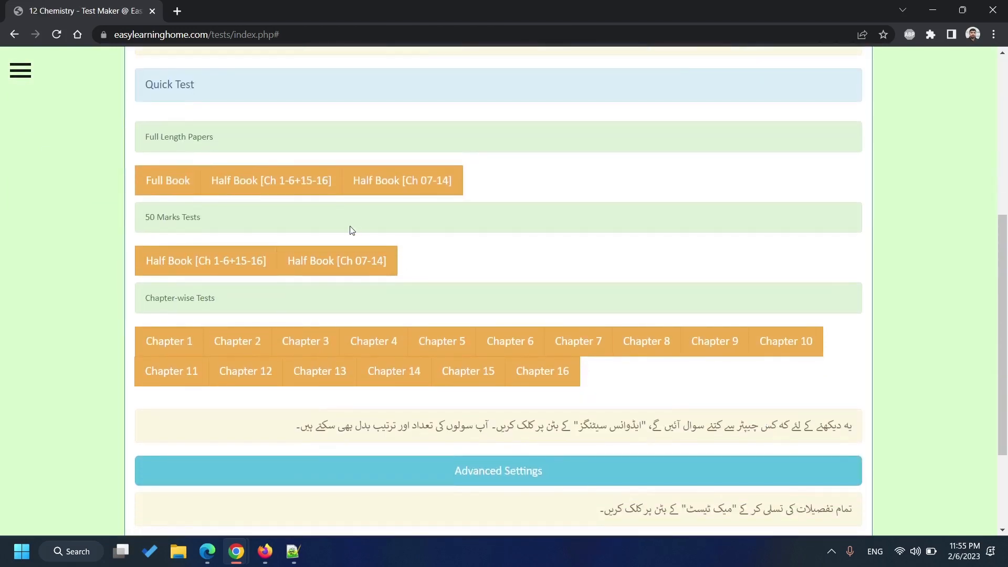
click(176, 342)
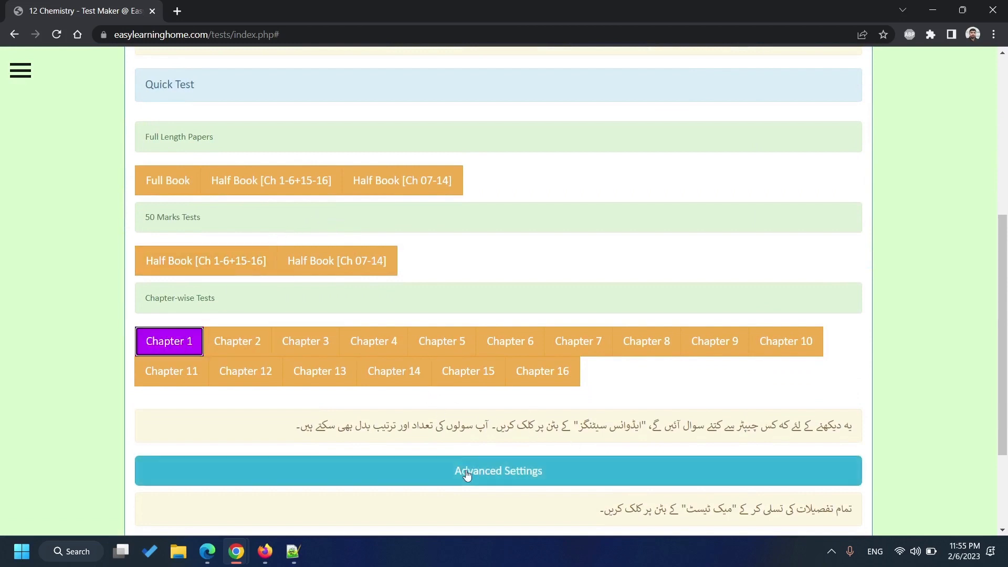
scroll(659, 497, down, 3)
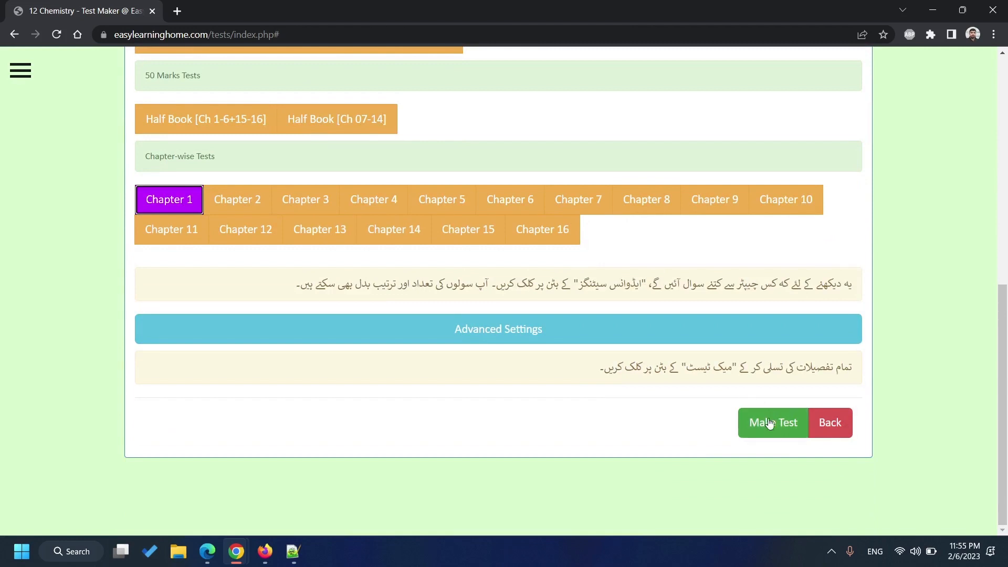
click(770, 426)
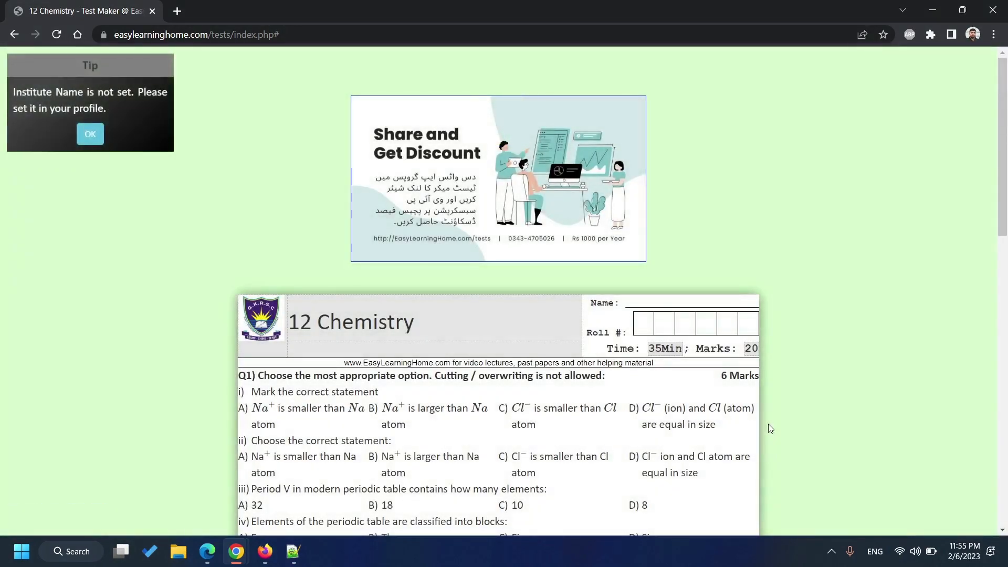
scroll(770, 428, down, 8)
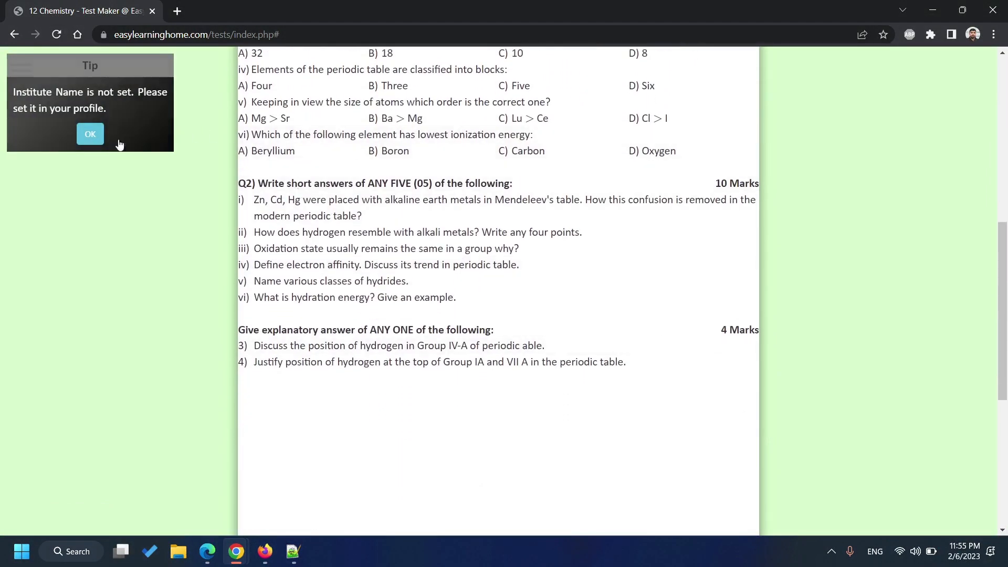
click(91, 135)
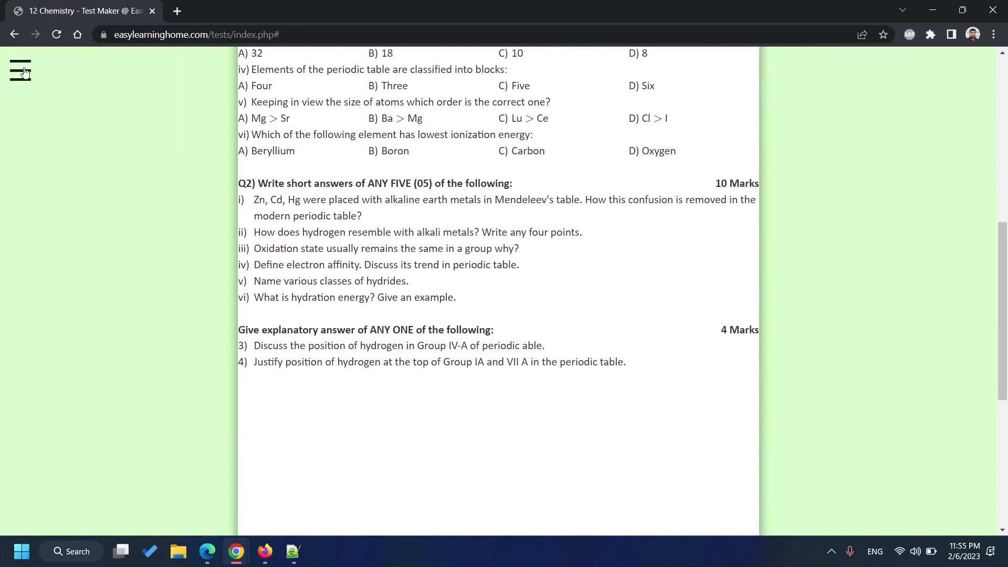
Open the Chemistry paper's print preview with Save as PDF as the destination
click(25, 72)
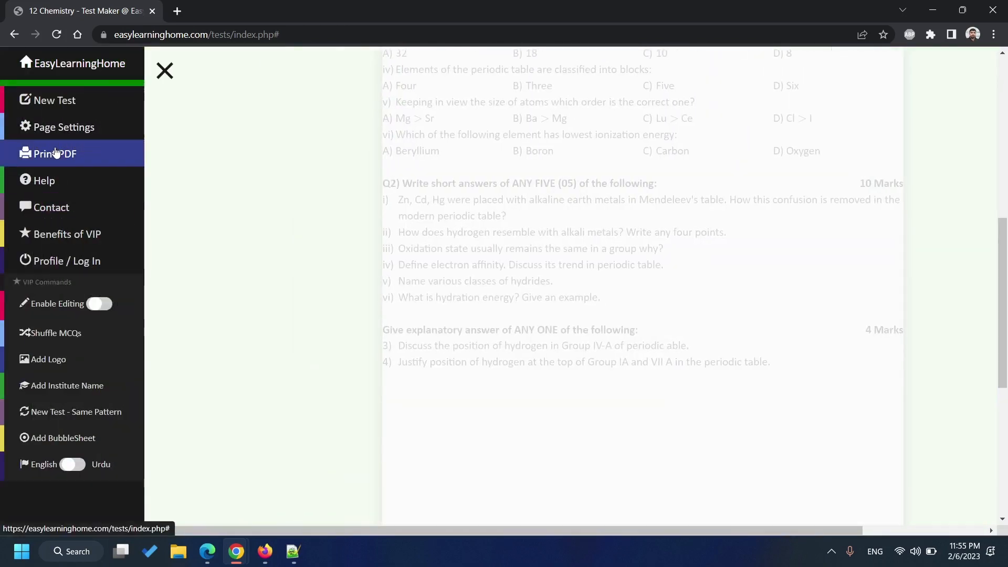
click(56, 153)
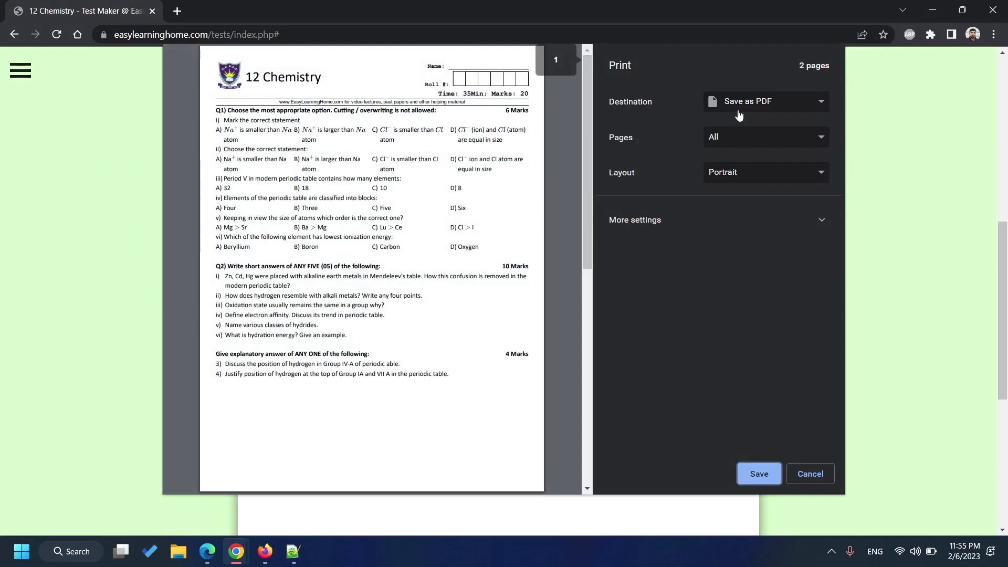
scroll(570, 237, down, 6)
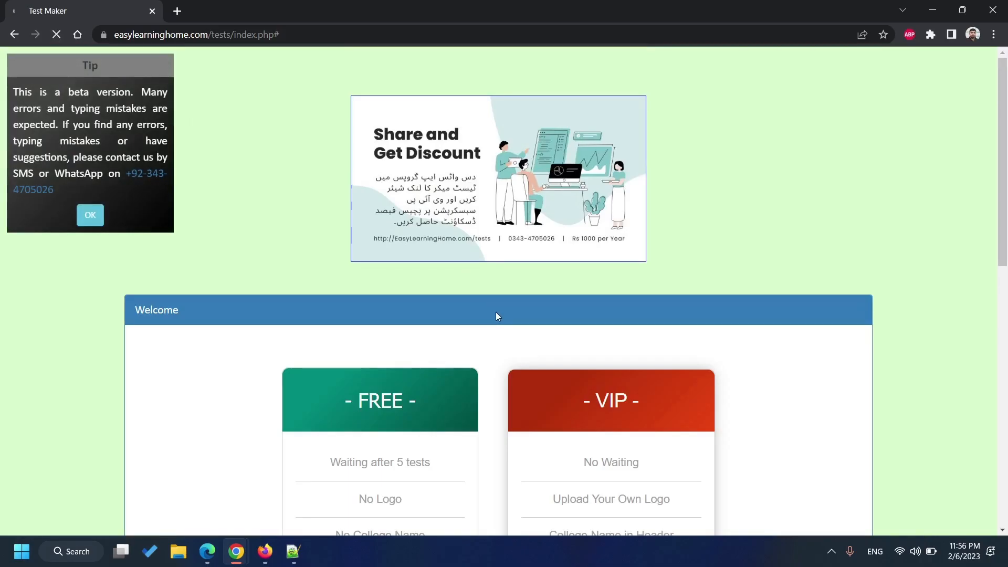
Start another free test, choose Biology from the First Year subjects, and proceed to the pattern selection
scroll(496, 315, down, 7)
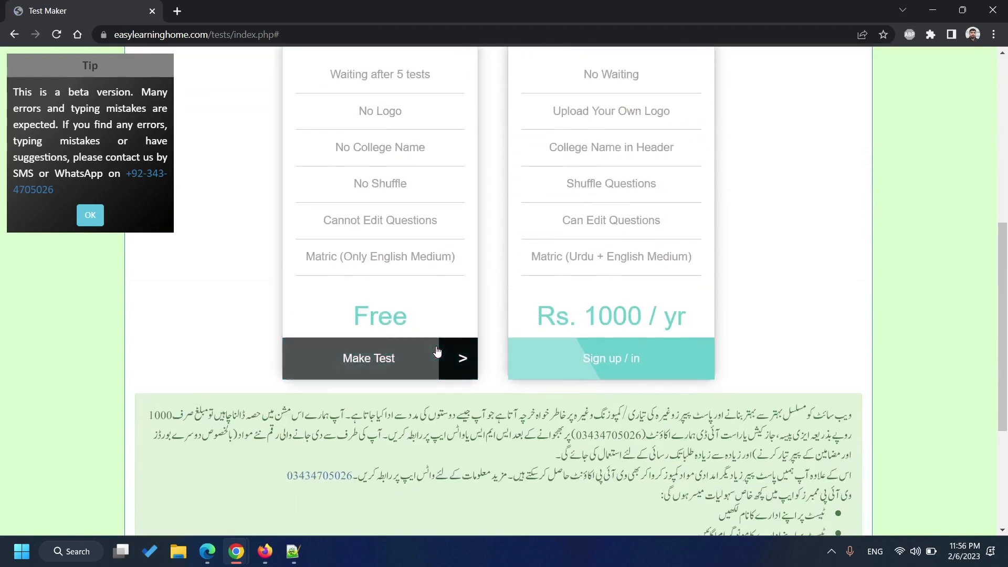
click(435, 349)
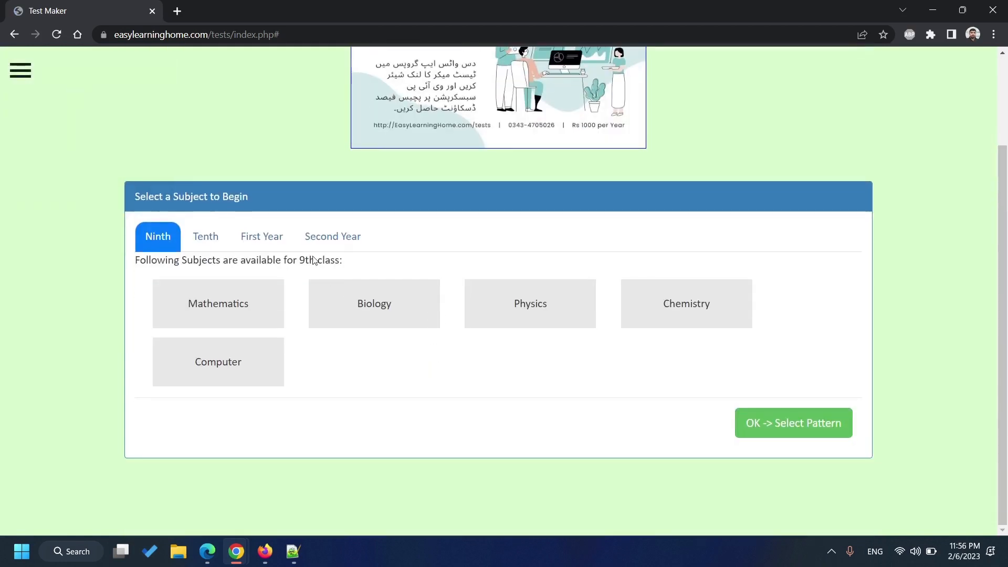
click(272, 240)
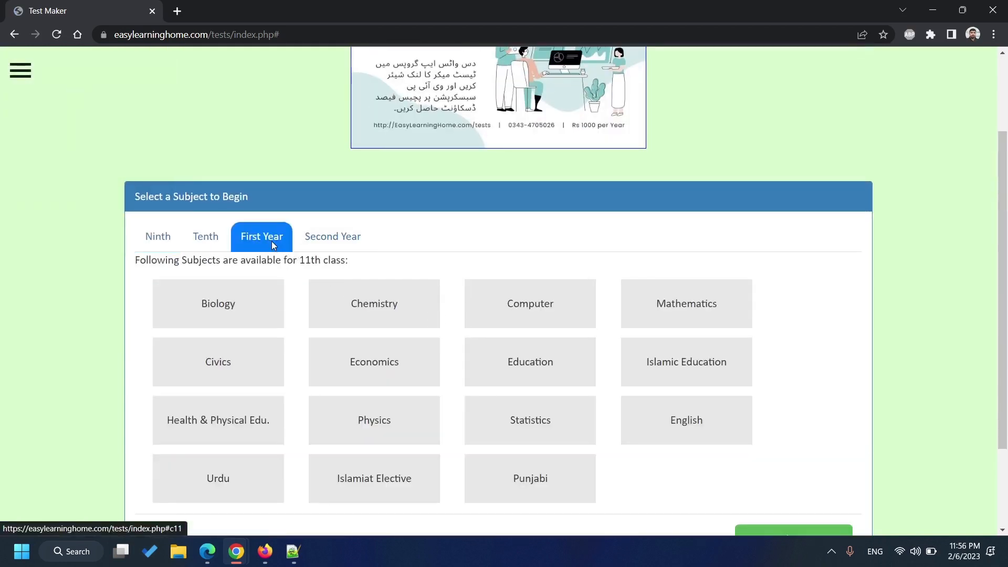
click(256, 308)
scroll(562, 354, down, 3)
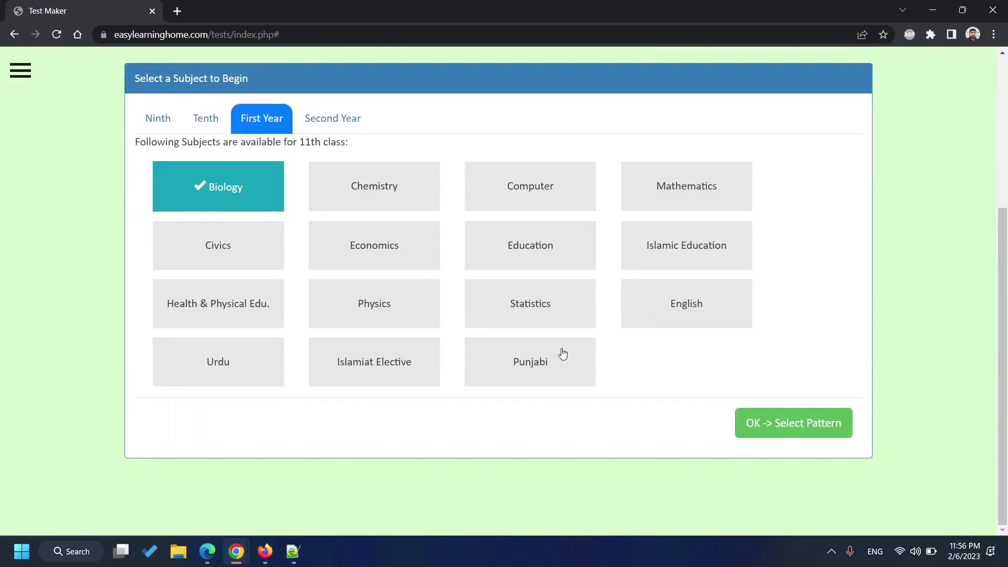
click(750, 420)
Choose the chapter-wise test for Chapter 1 and expand the advanced settings
scroll(762, 421, down, 5)
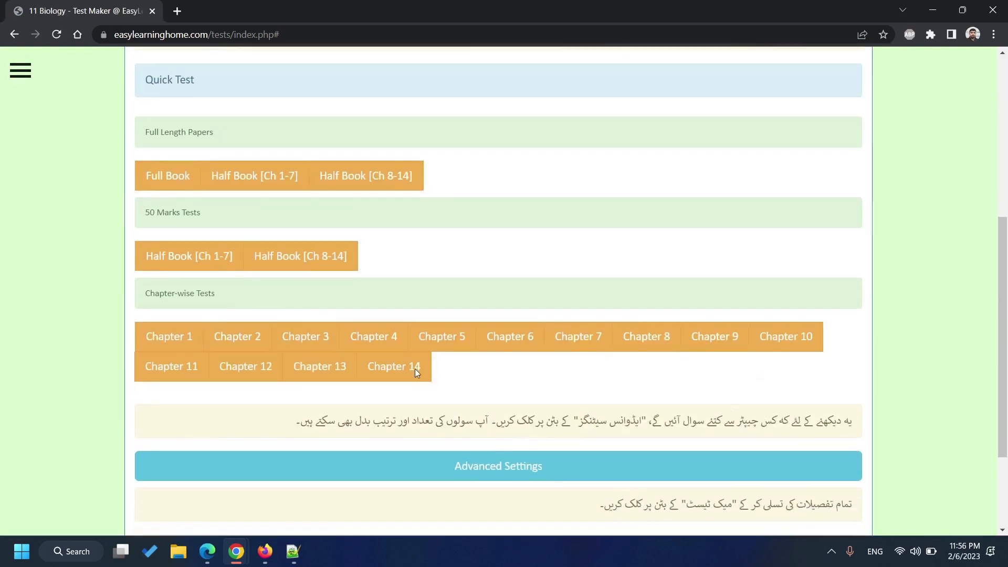
click(179, 340)
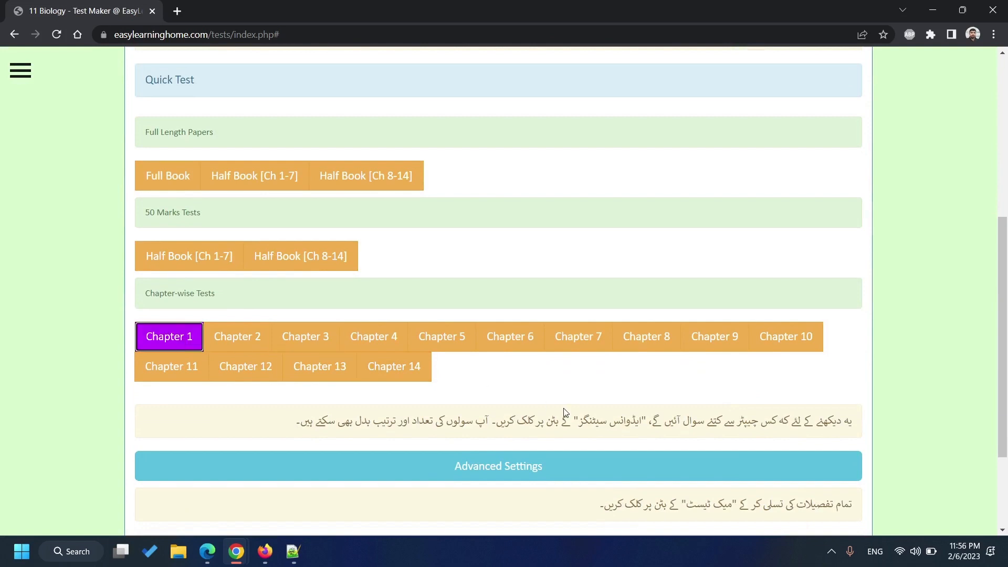
scroll(565, 412, down, 3)
click(488, 336)
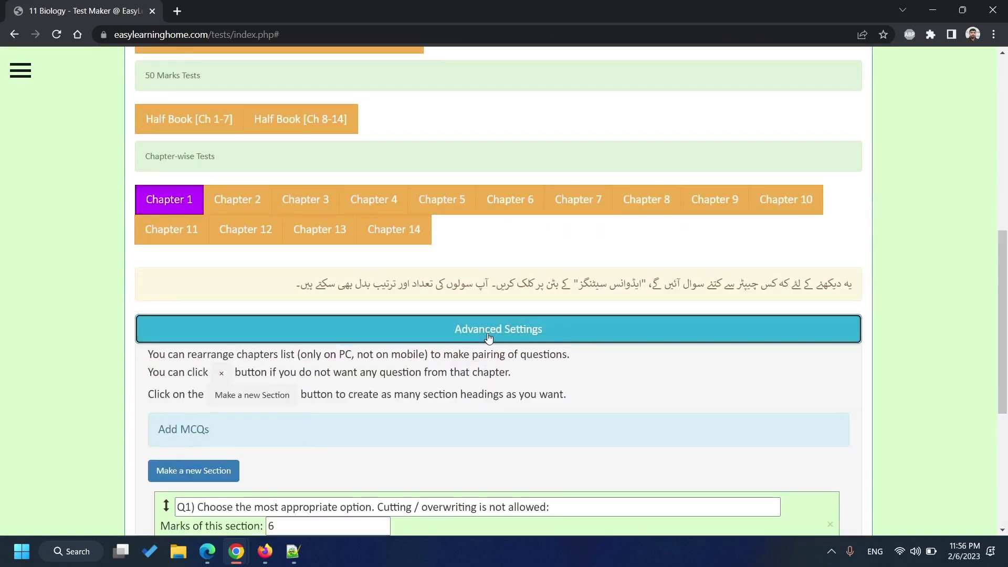
Set 4 MCQs each from chapters 1, 2 and 3, and set the MCQ section's marks to 12
scroll(488, 338, down, 4)
scroll(488, 337, down, 2)
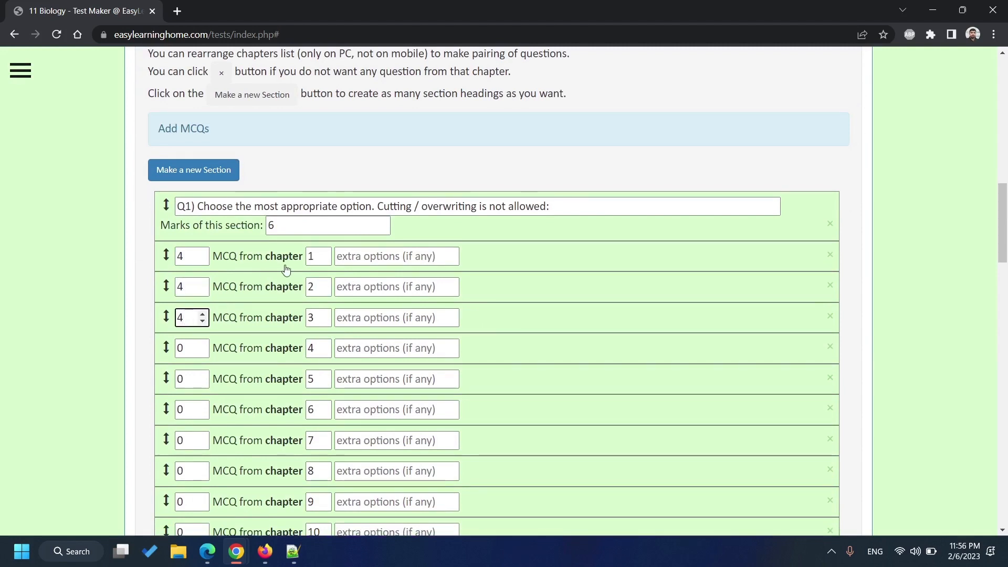
double_click(292, 228)
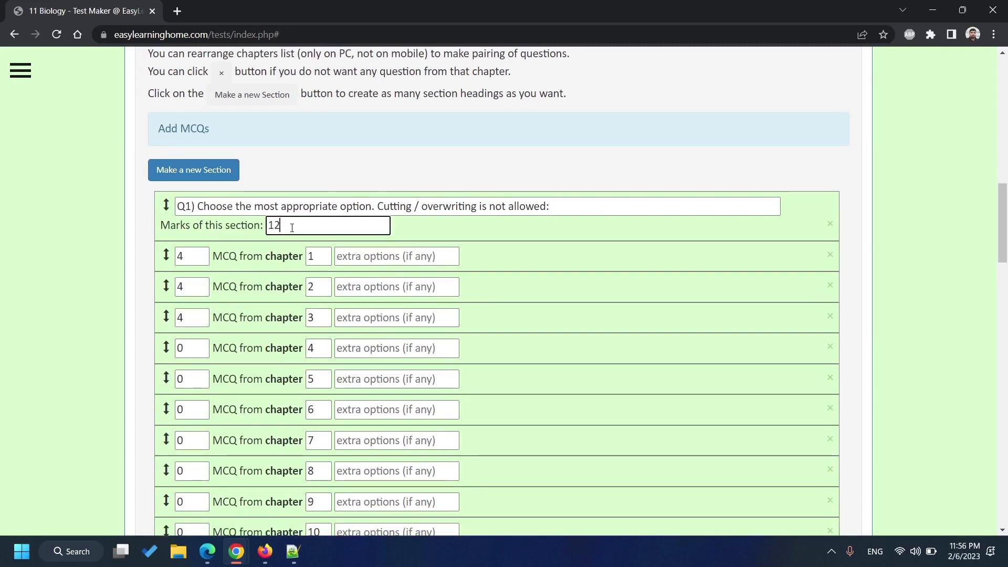
Set 4 short questions each from chapters 1, 2 and 3, with 16 section marks and "ANY EIGHT (08)" in the heading
scroll(291, 228, down, 10)
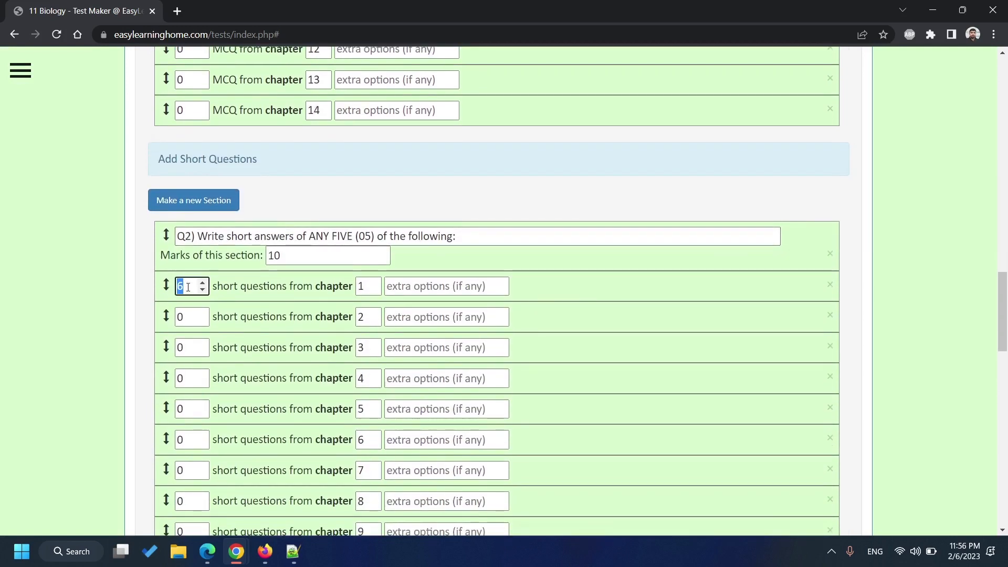
double_click(190, 311)
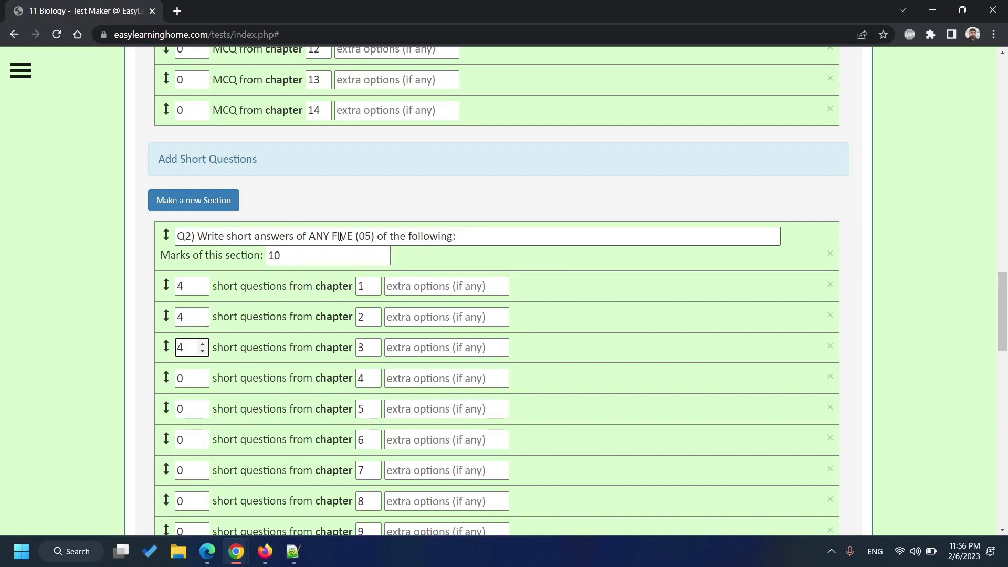
click(306, 261)
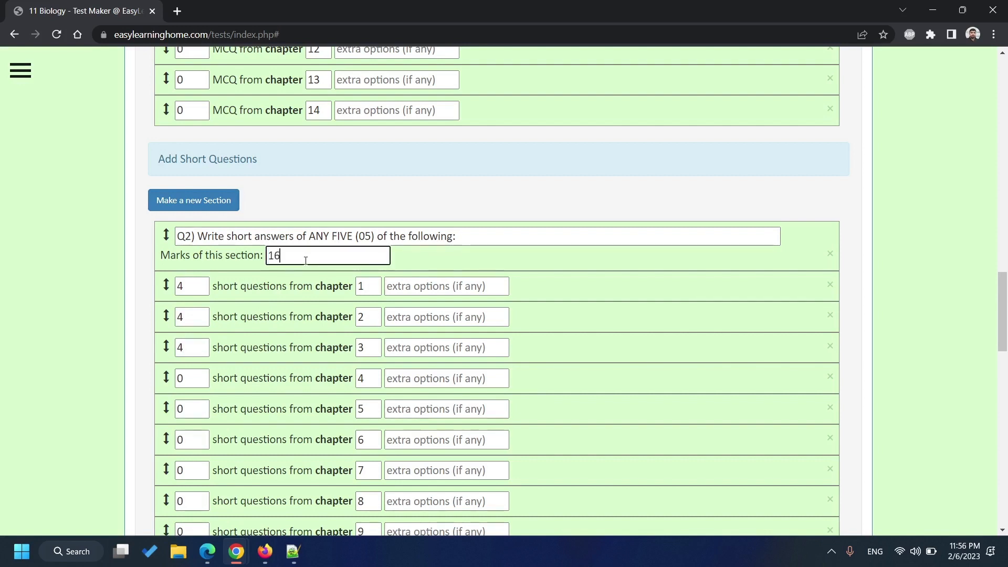
double_click(343, 236)
text(EIGHT)
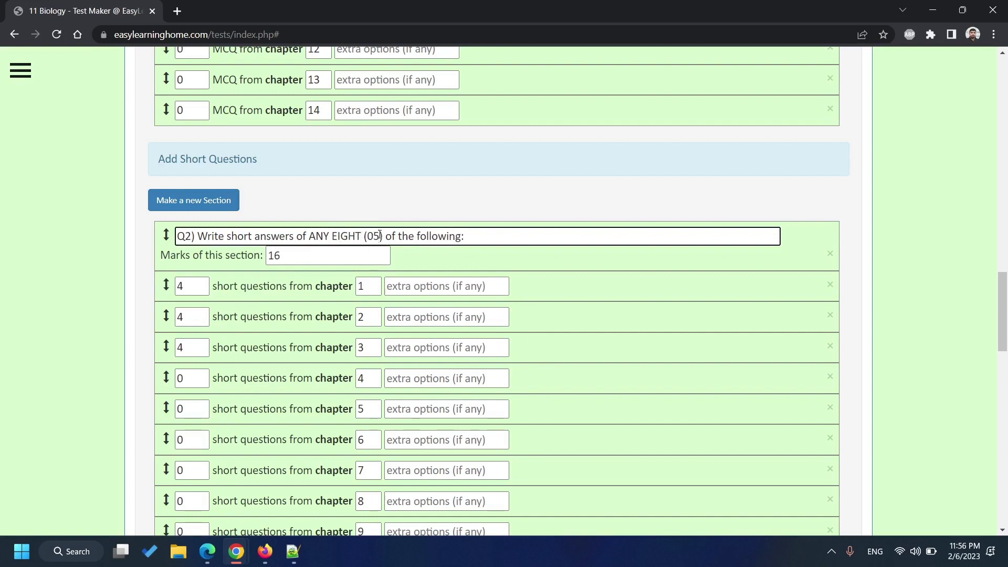
Set 1 long question each from chapters 1, 2 and 3, with "ANY TWO" in the heading and 8 section marks
scroll(404, 400, down, 11)
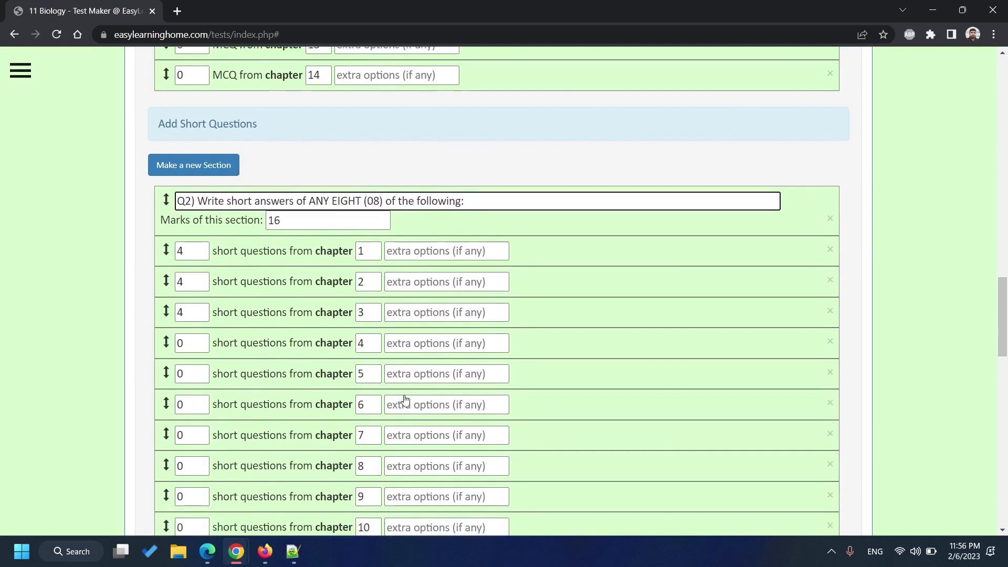
scroll(404, 400, down, 1)
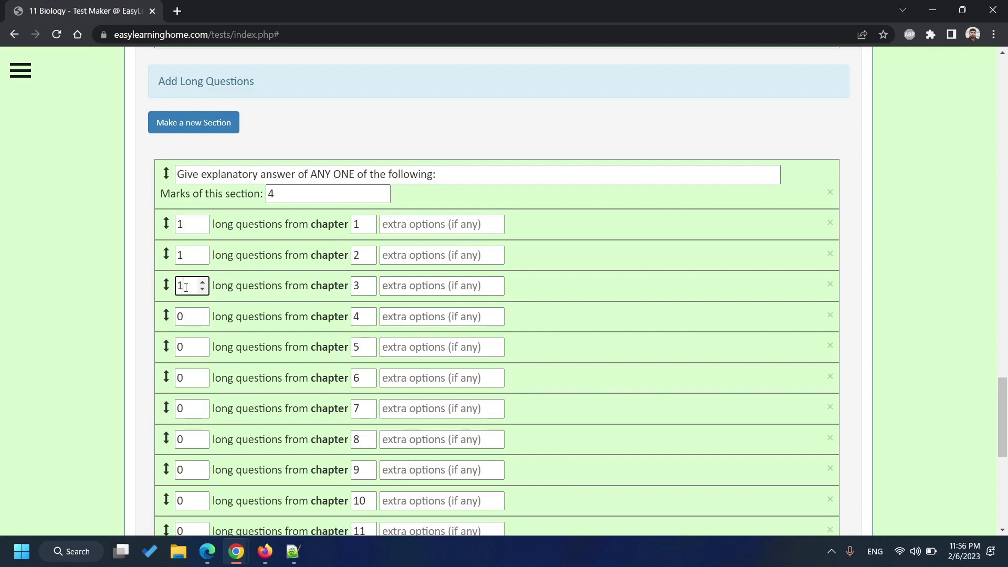
double_click(344, 174)
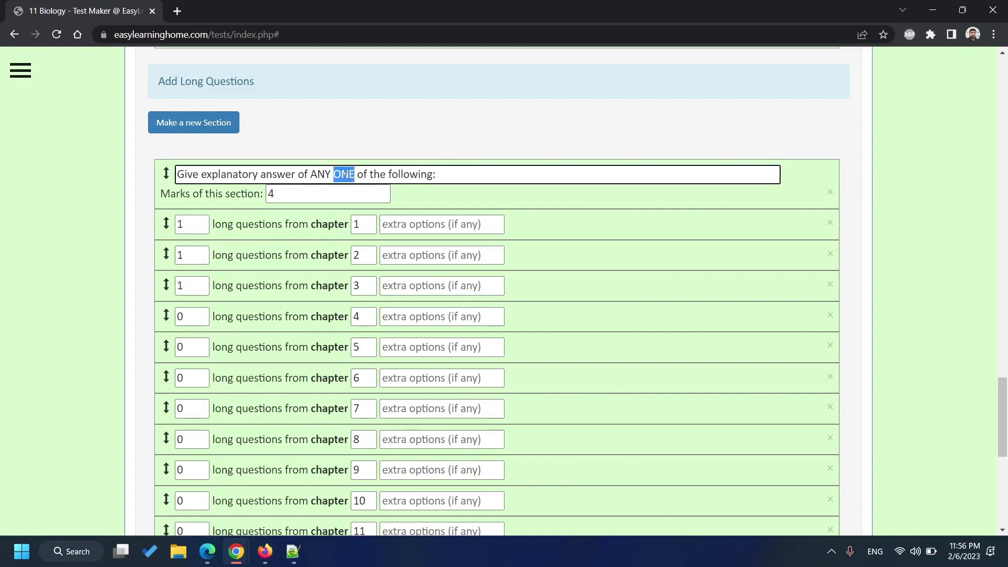
text(TWO)
click(318, 193)
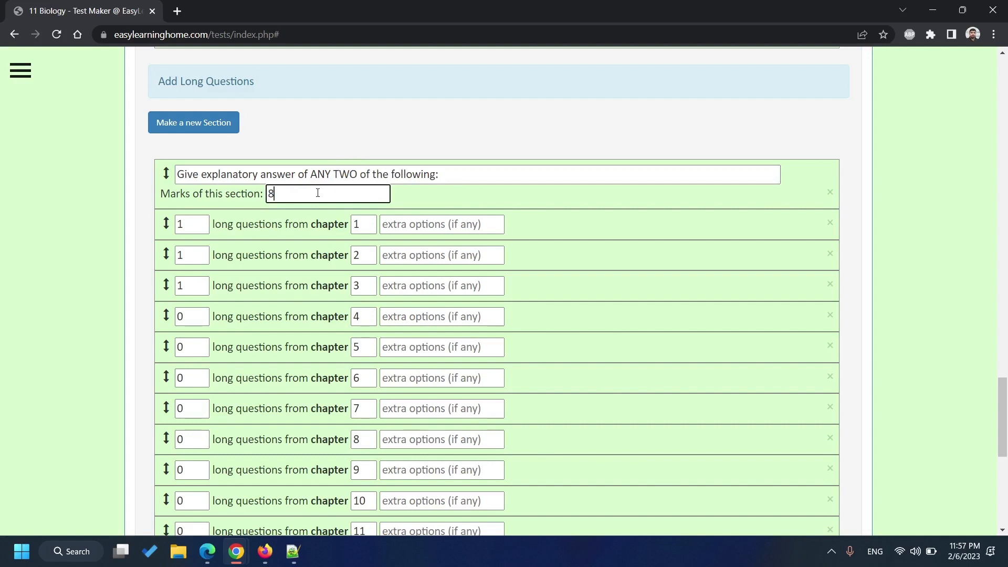
Generate the customised Biology test and review its MCQ, short and long question sections
scroll(582, 382, down, 8)
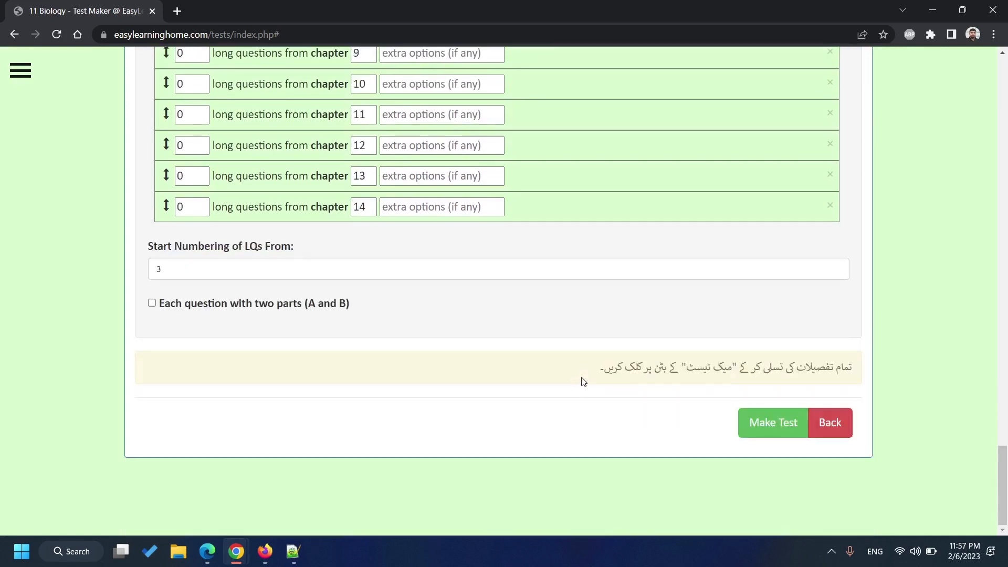
click(745, 423)
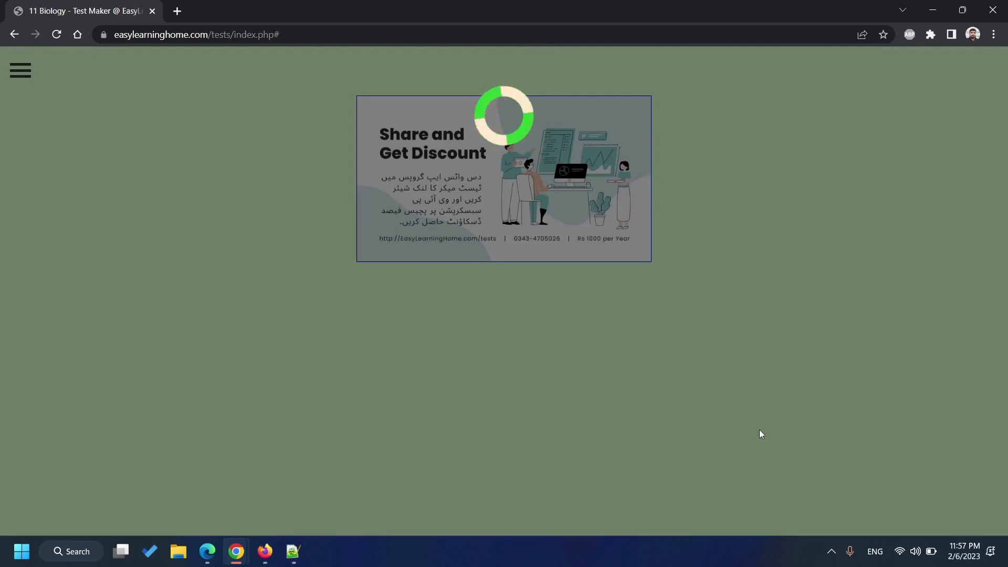
scroll(759, 429, down, 4)
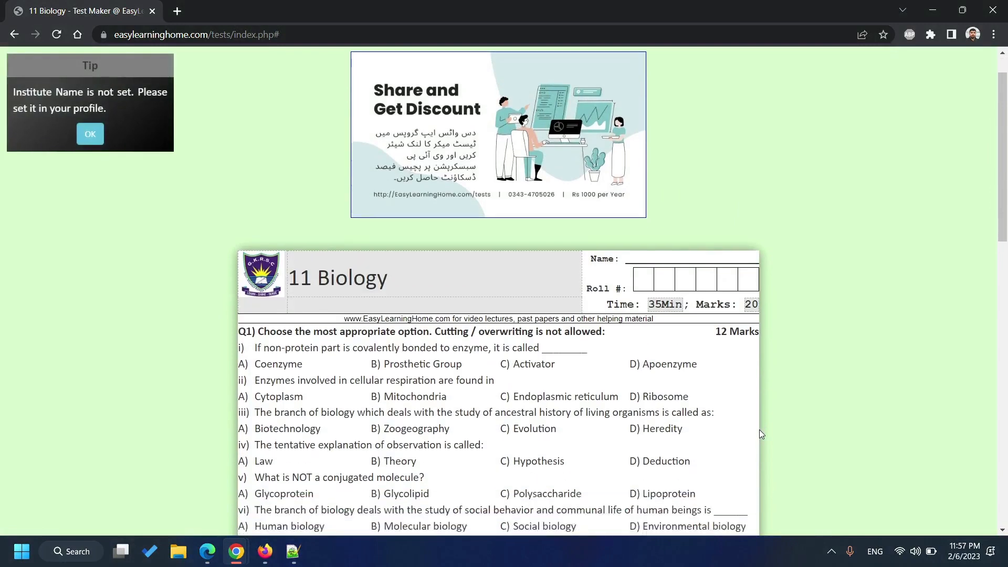
scroll(759, 429, down, 3)
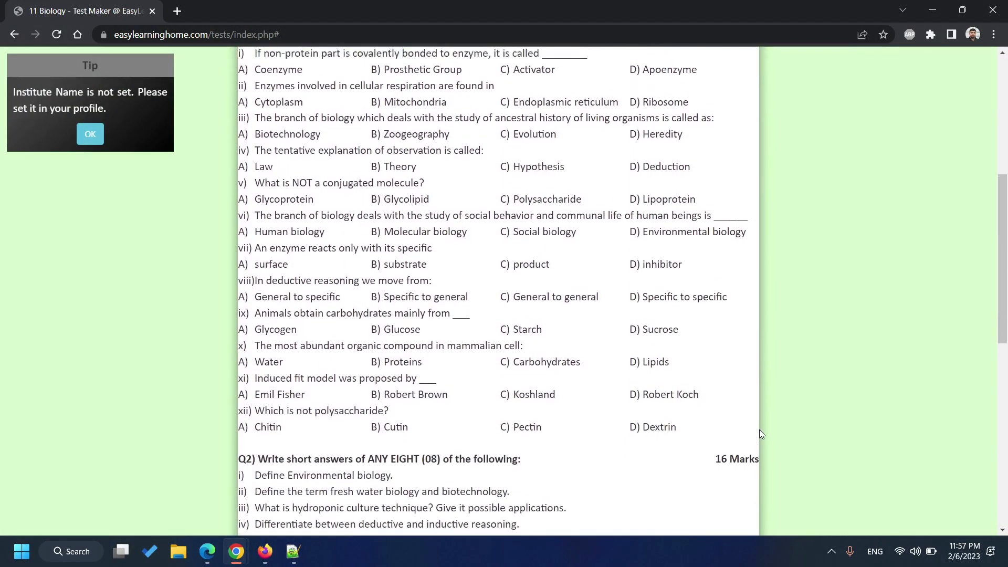
scroll(759, 429, up, 2)
scroll(759, 434, down, 5)
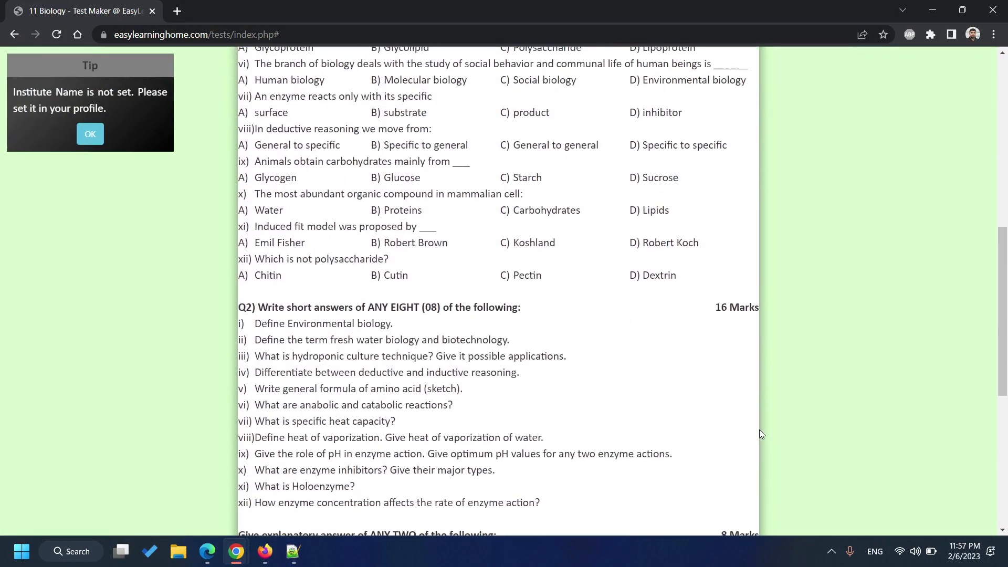
scroll(759, 429, down, 2)
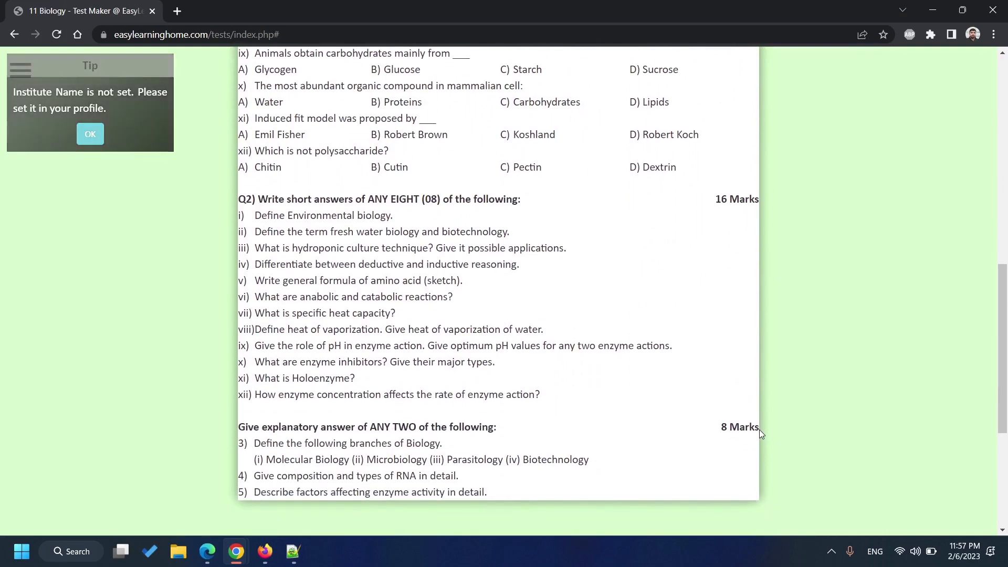
scroll(759, 429, up, 8)
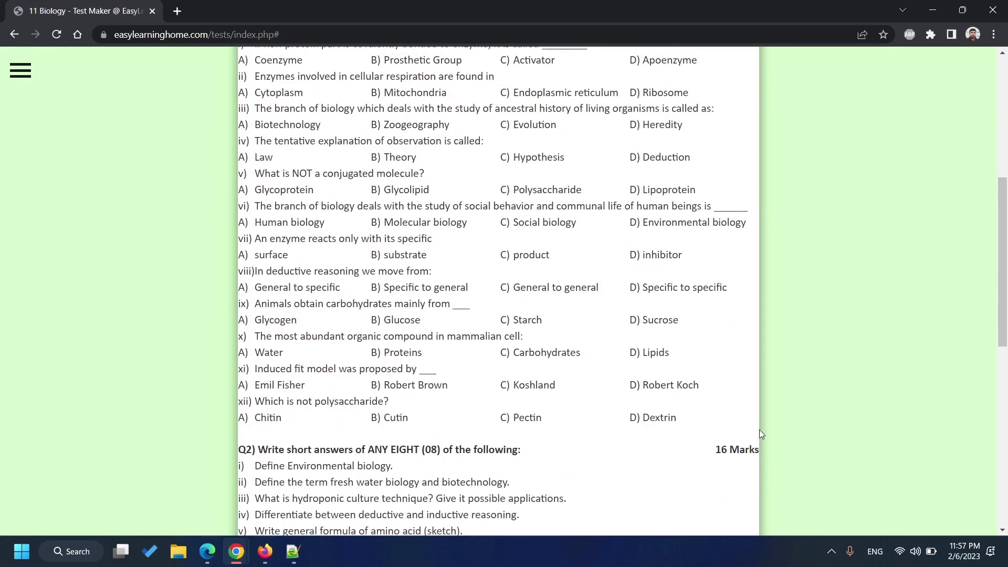
scroll(759, 429, up, 2)
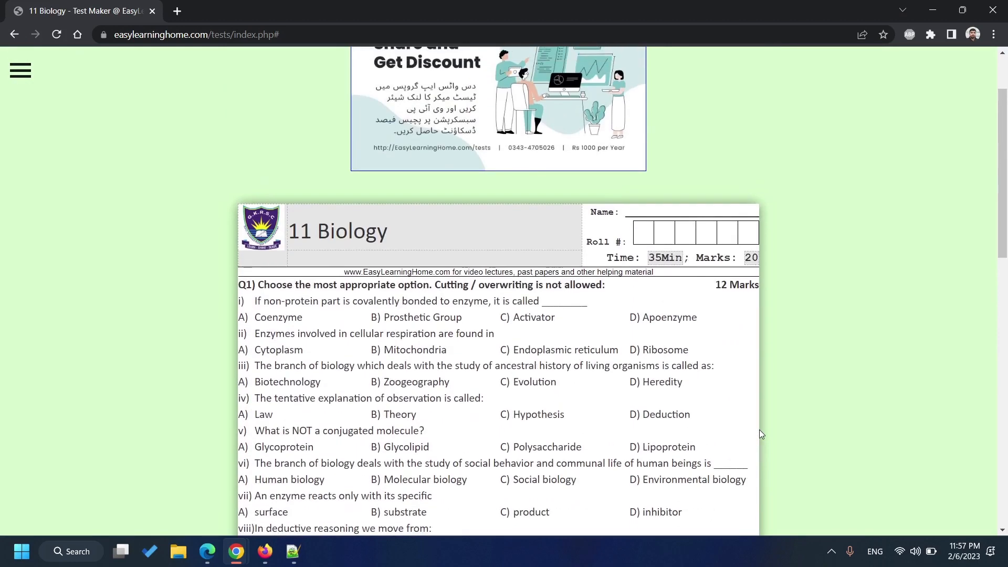
Set the paper's total marks to 36 and add "Chapter 1, 2, and 3" in the header below the 11 Biology title
click(749, 261)
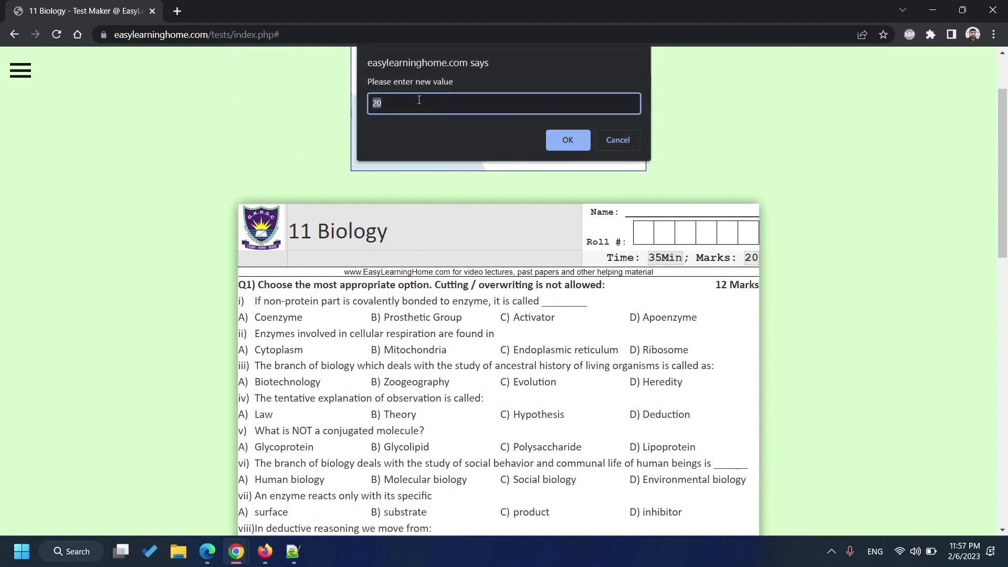
click(571, 142)
scroll(647, 333, down, 3)
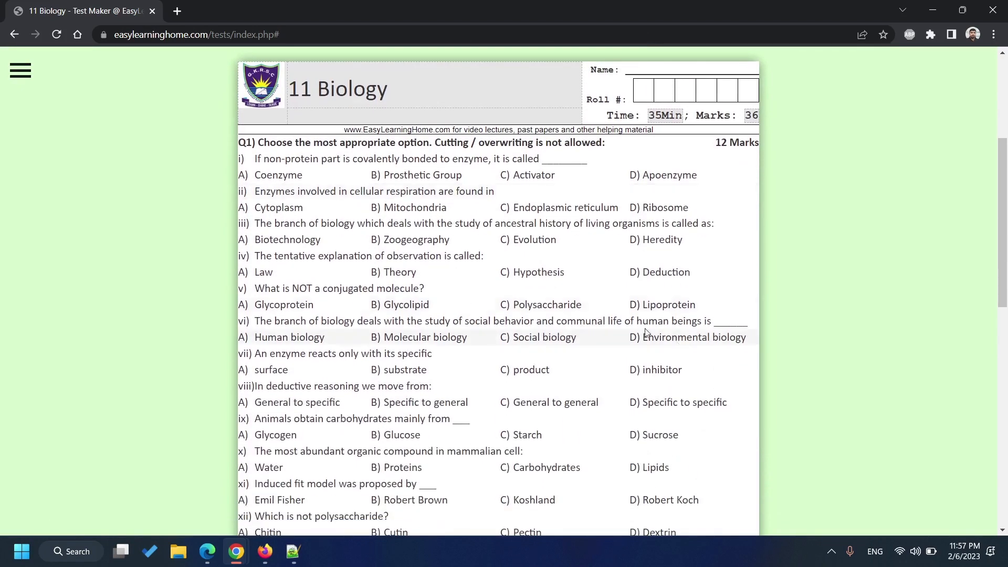
click(336, 125)
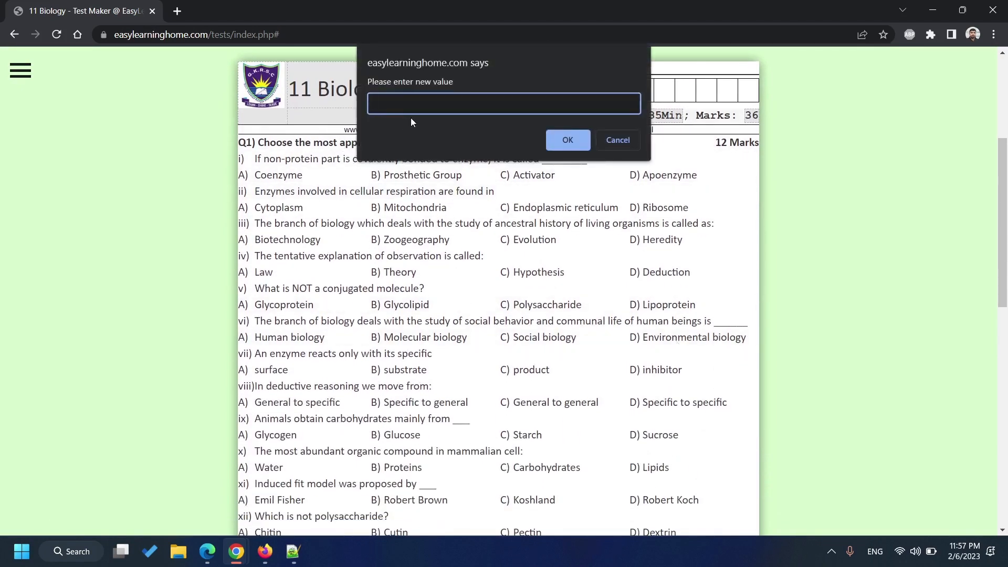
text(Chapter 1, 2, and 3)
click(568, 140)
Open the Biology paper's print preview and check both pages of the PDF layout
scroll(567, 300, down, 9)
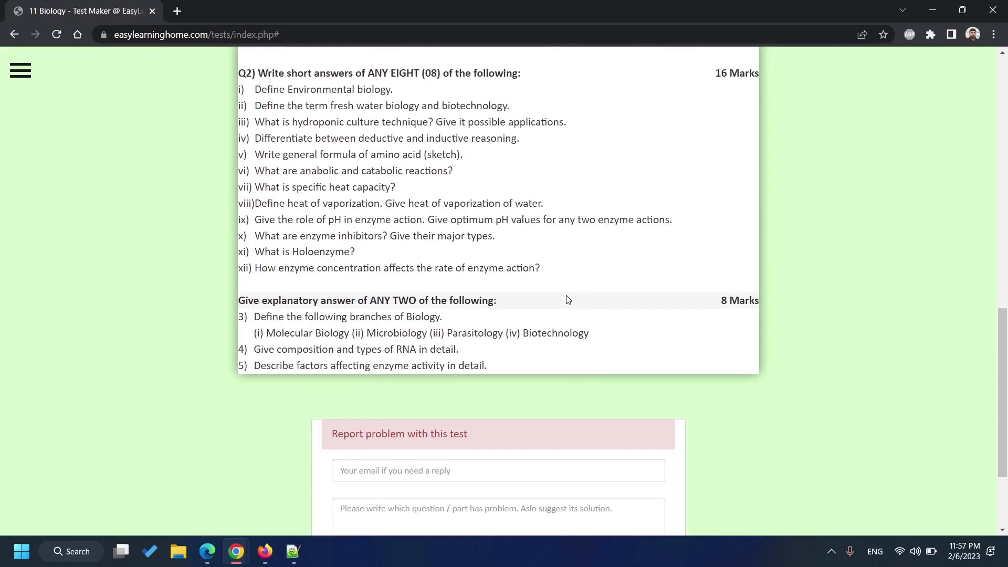
key(ctrl+p)
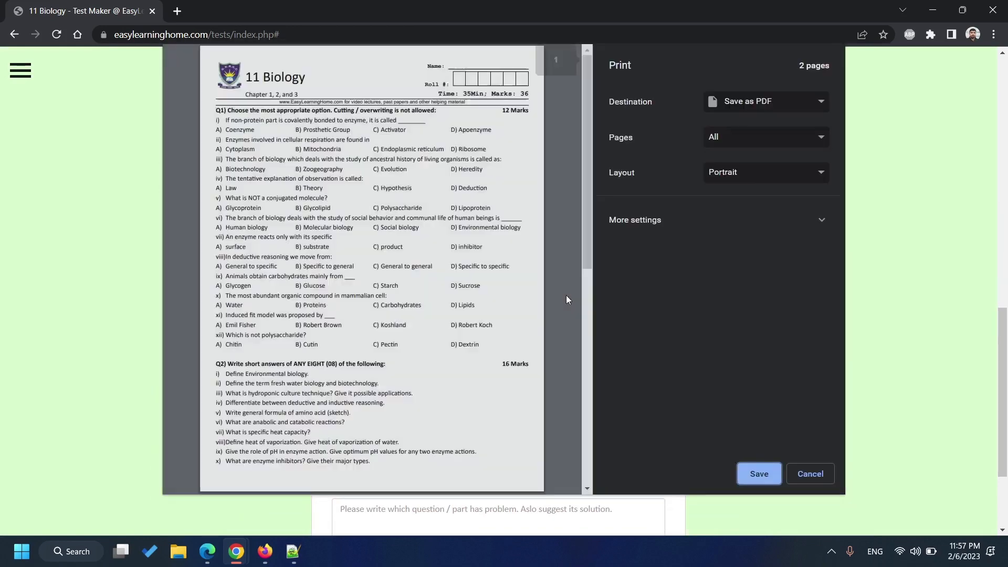
scroll(437, 338, down, 6)
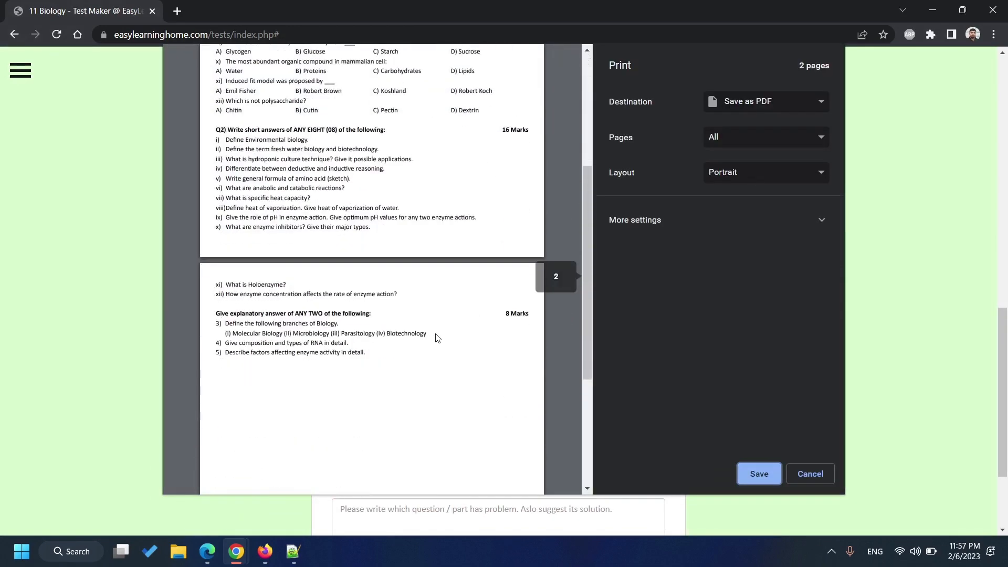
scroll(437, 337, down, 1)
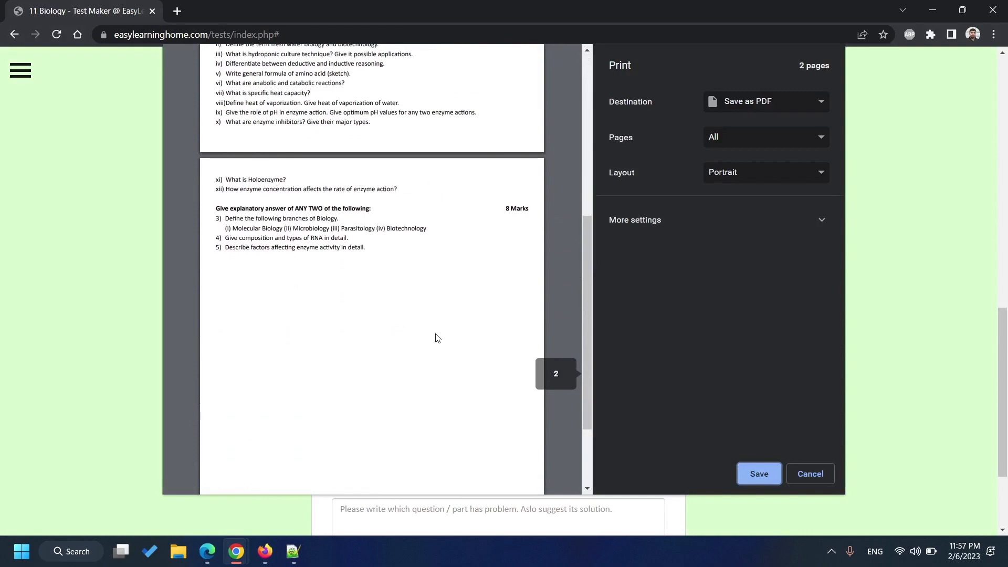
Close the Biology paper's print preview and start another new test under the Free plan
click(802, 474)
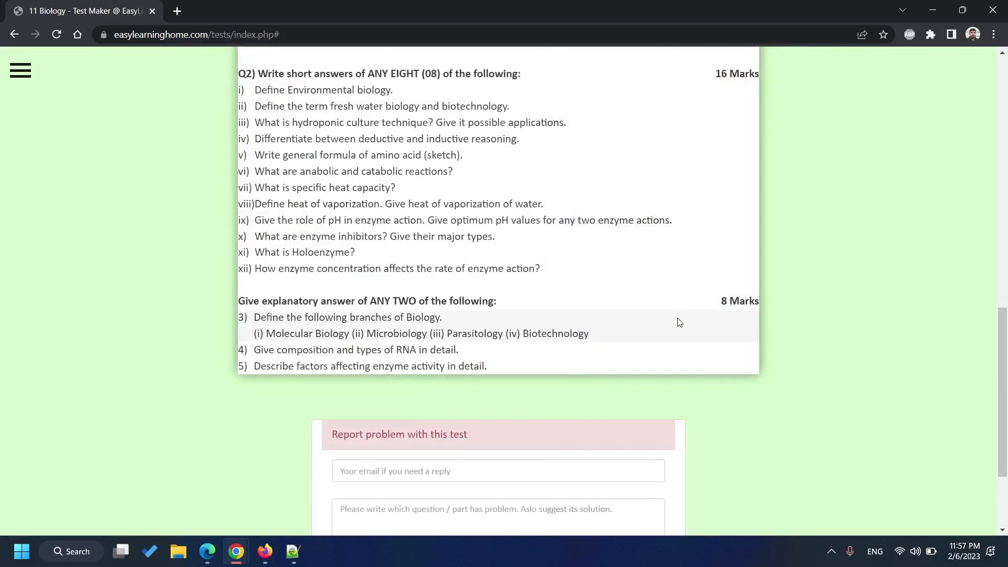
scroll(678, 319, up, 5)
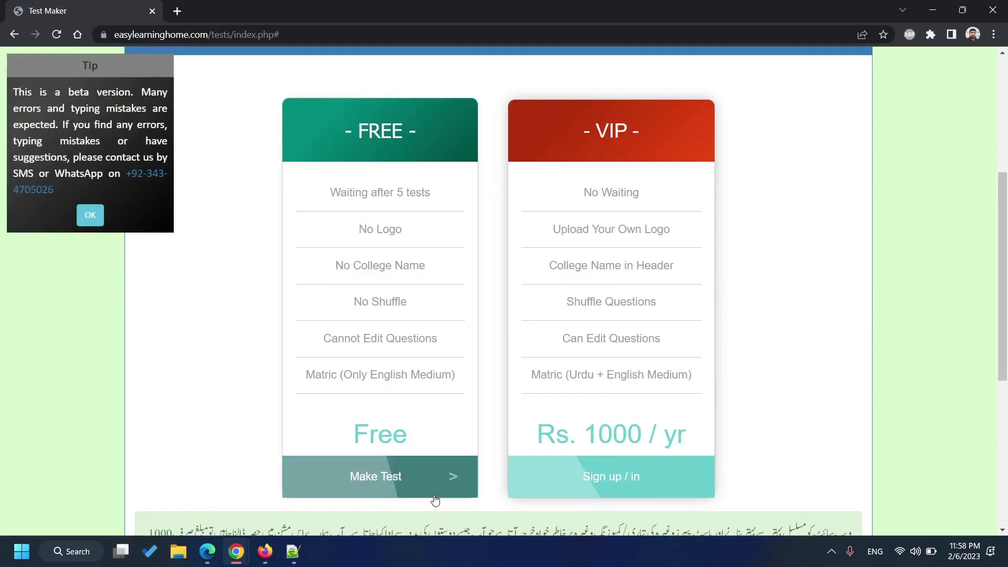
click(435, 497)
scroll(435, 497, down, 1)
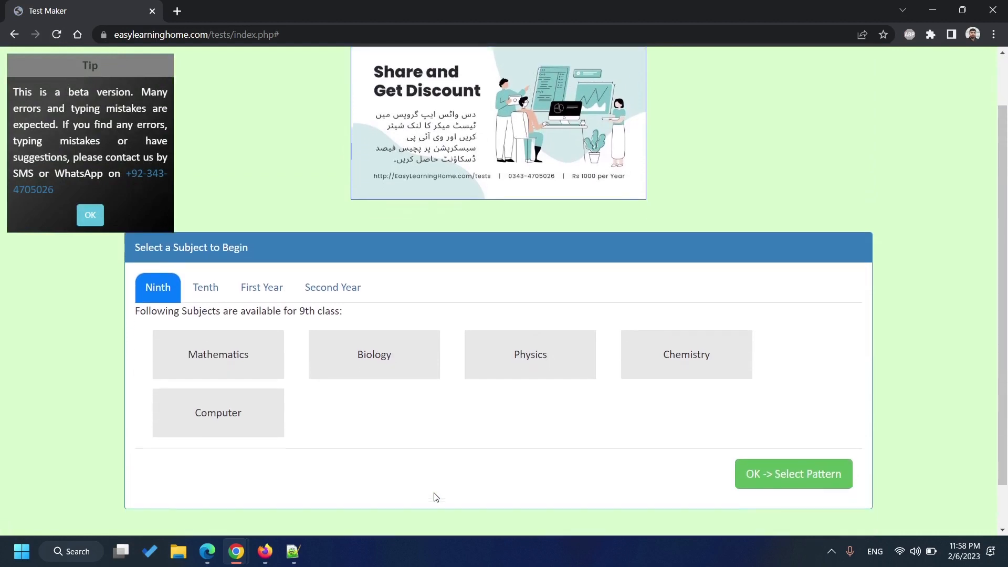
Choose Physics for the Tenth class and continue to the pattern selection
click(209, 292)
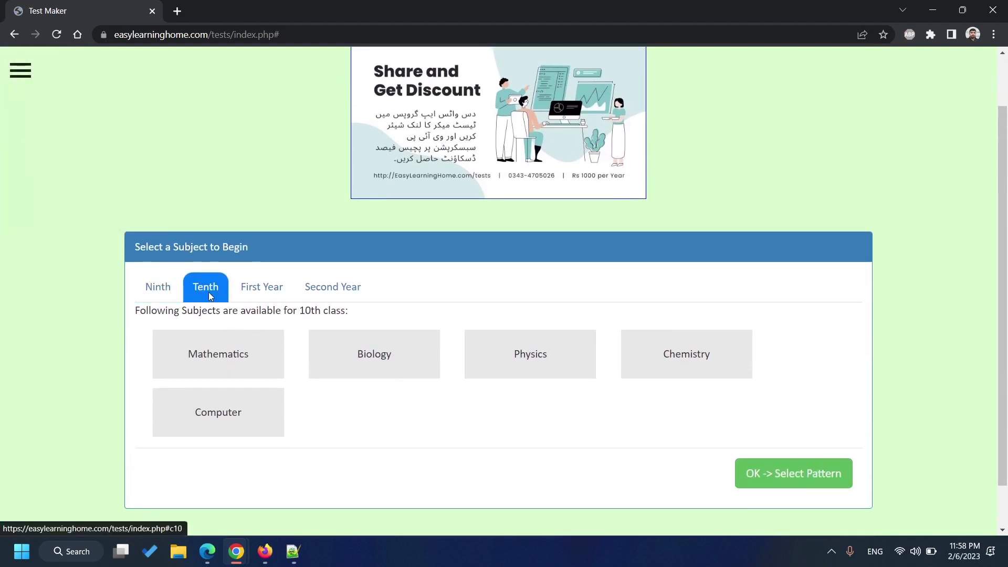
click(531, 367)
scroll(531, 368, down, 1)
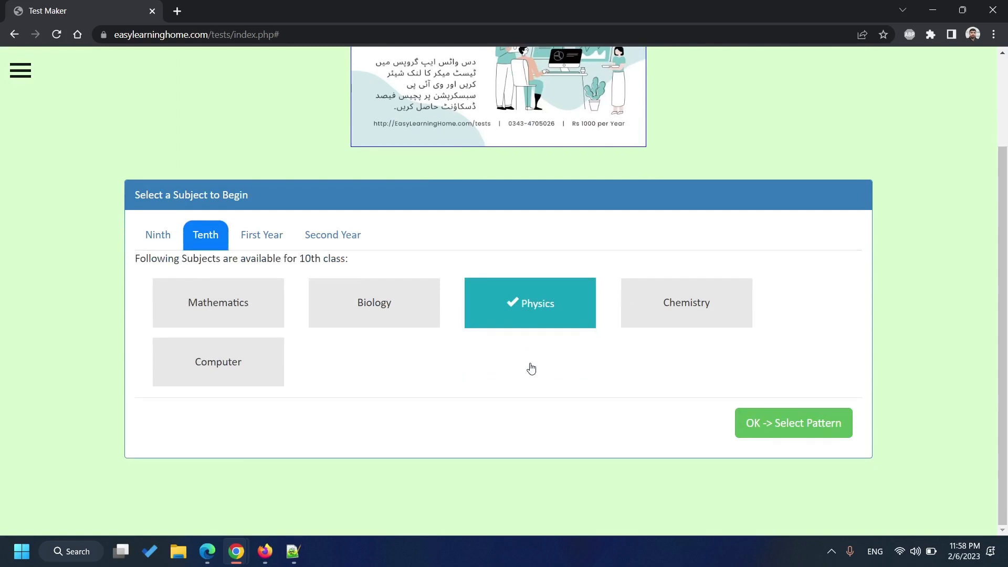
click(774, 422)
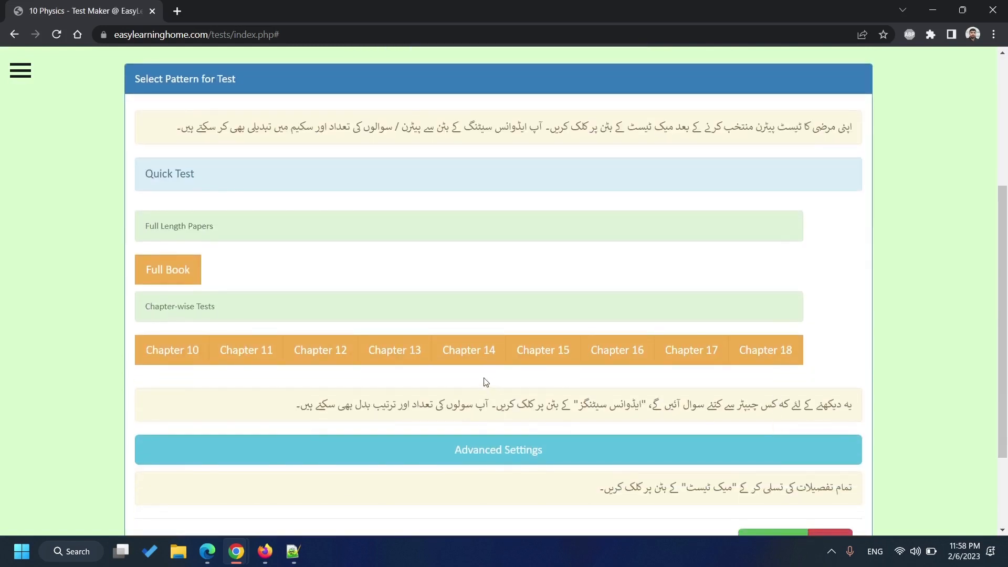
Select the Chapter 14 chapter-wise pattern and open its advanced settings
click(470, 357)
scroll(470, 359, down, 1)
scroll(471, 357, down, 2)
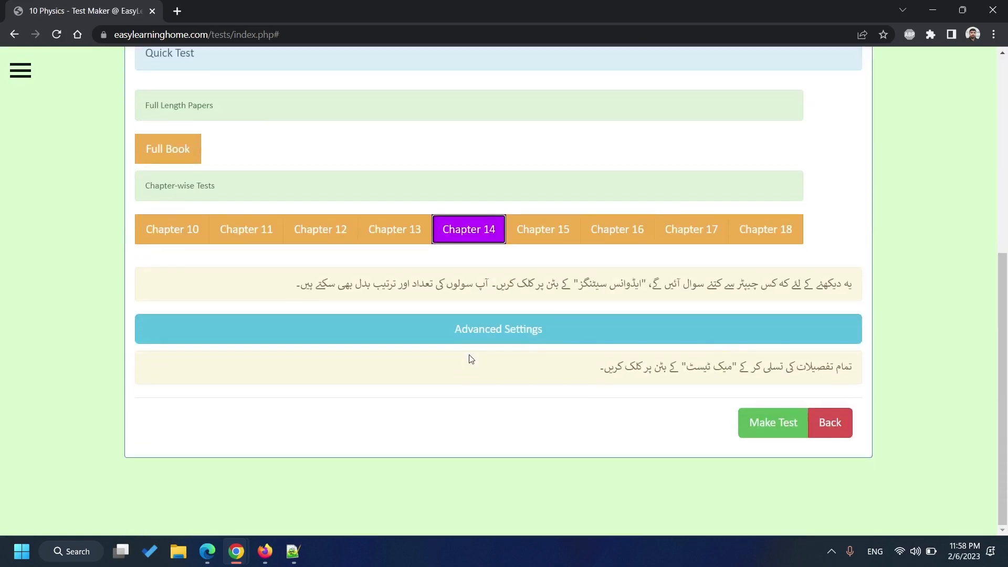
click(468, 328)
Set 4 MCQs and 4 short questions from each of chapters 14 and 15
scroll(469, 330, down, 2)
scroll(468, 330, down, 5)
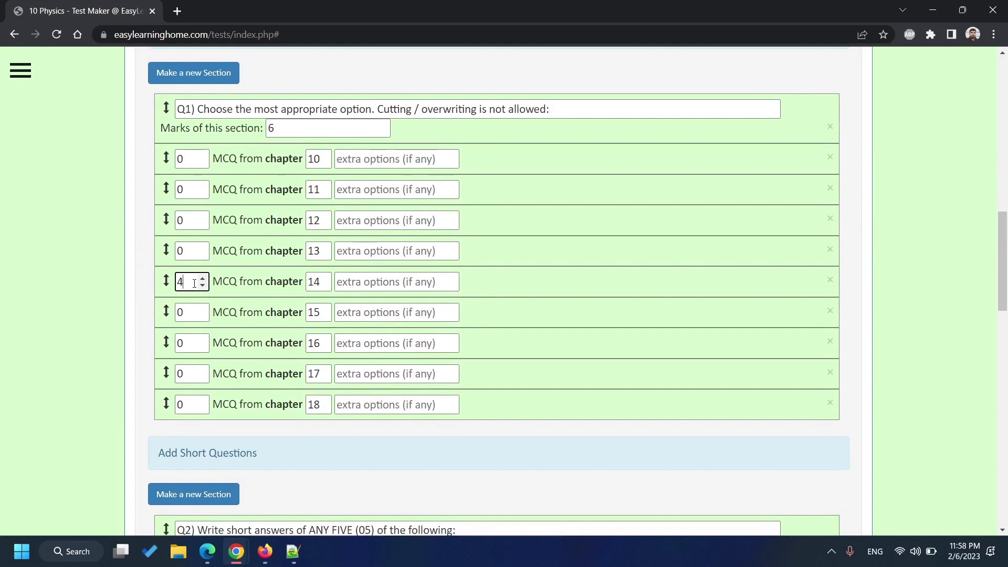
key(Tab)
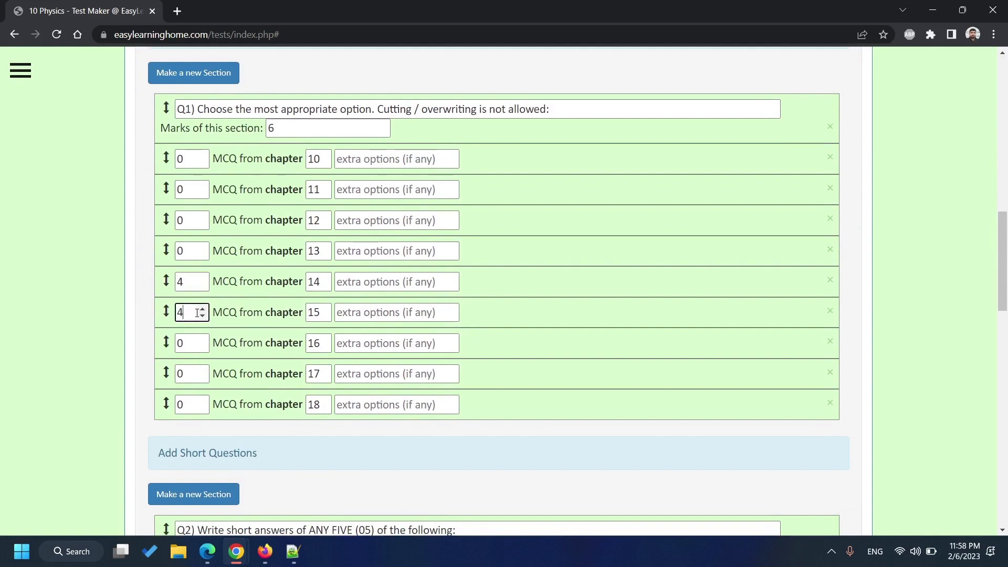
scroll(197, 313, down, 7)
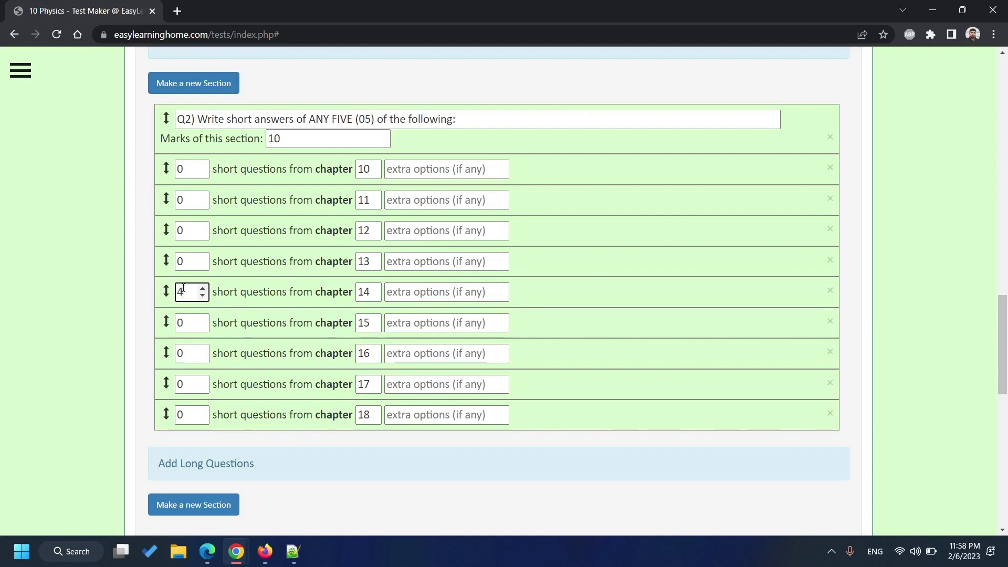
key(Tab)
Set 1 long question from each of chapters 14 and 15 in the explanatory section
scroll(190, 322, down, 6)
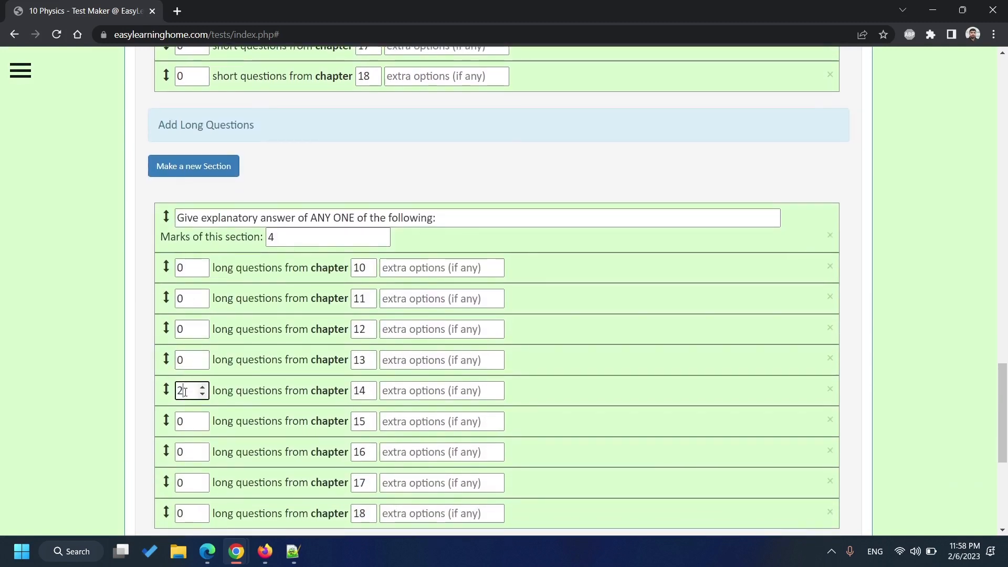
double_click(184, 392)
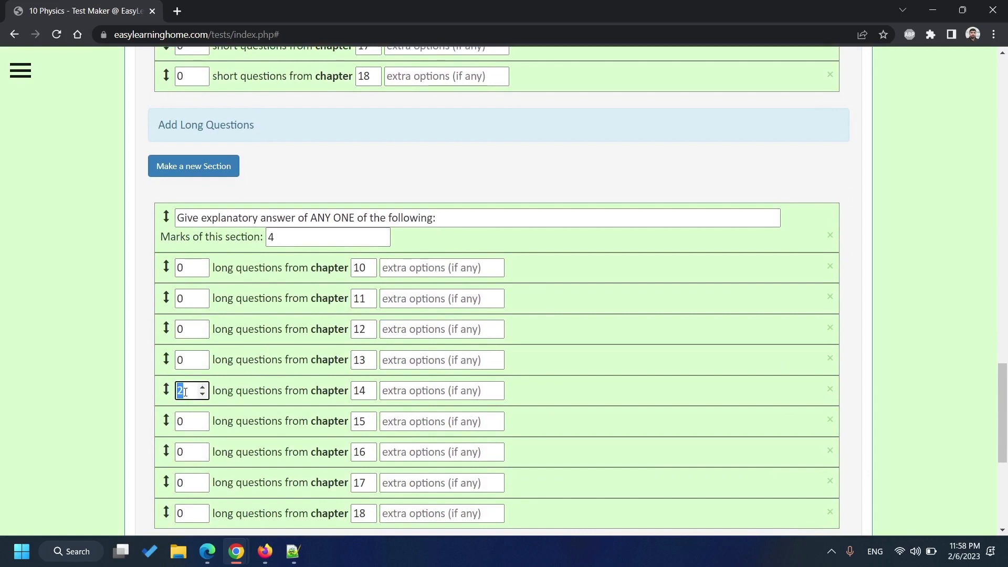
double_click(189, 428)
Generate the 10 Physics test and review its MCQ, short and long question sections
scroll(189, 427, down, 5)
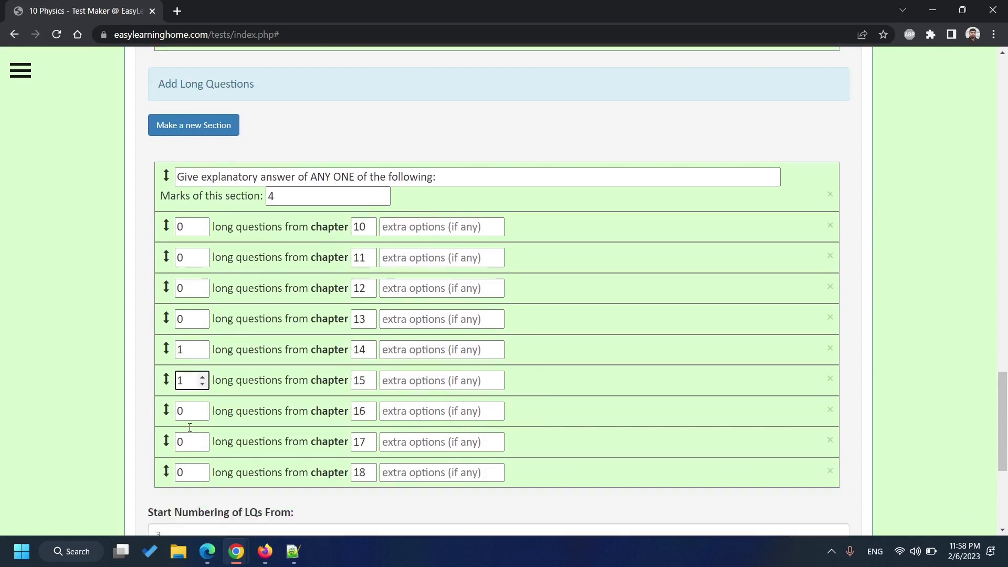
click(768, 426)
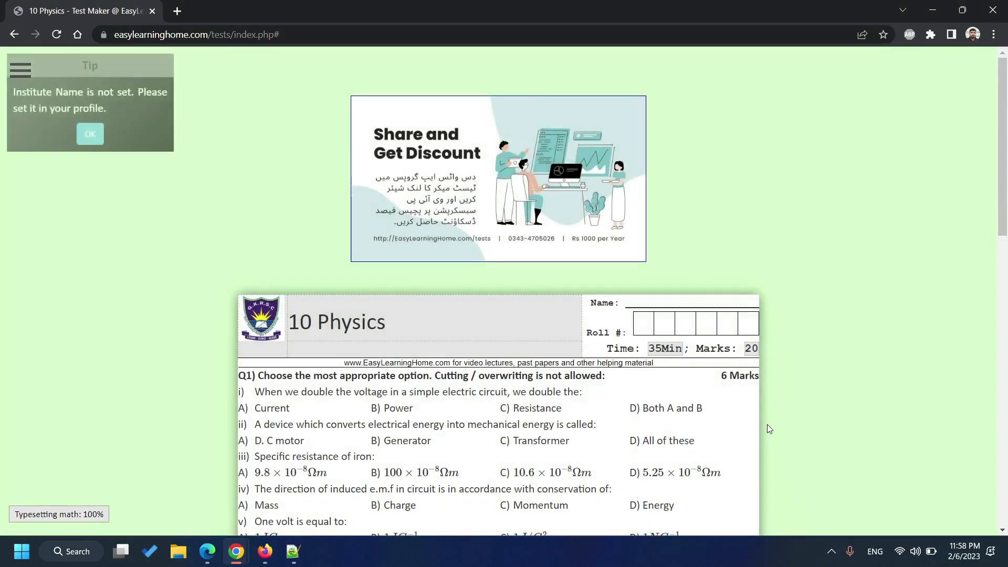
scroll(767, 424, down, 7)
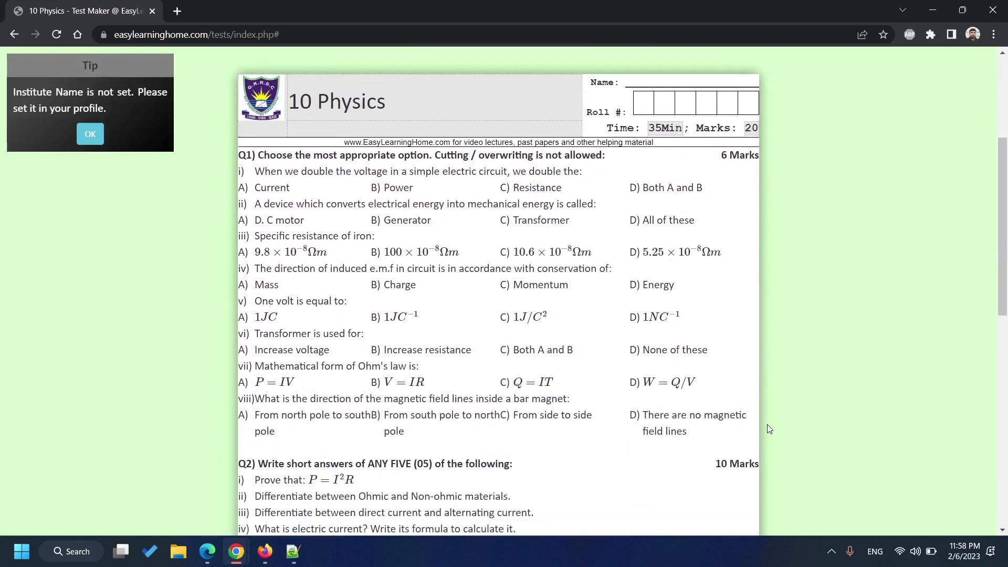
scroll(767, 424, down, 4)
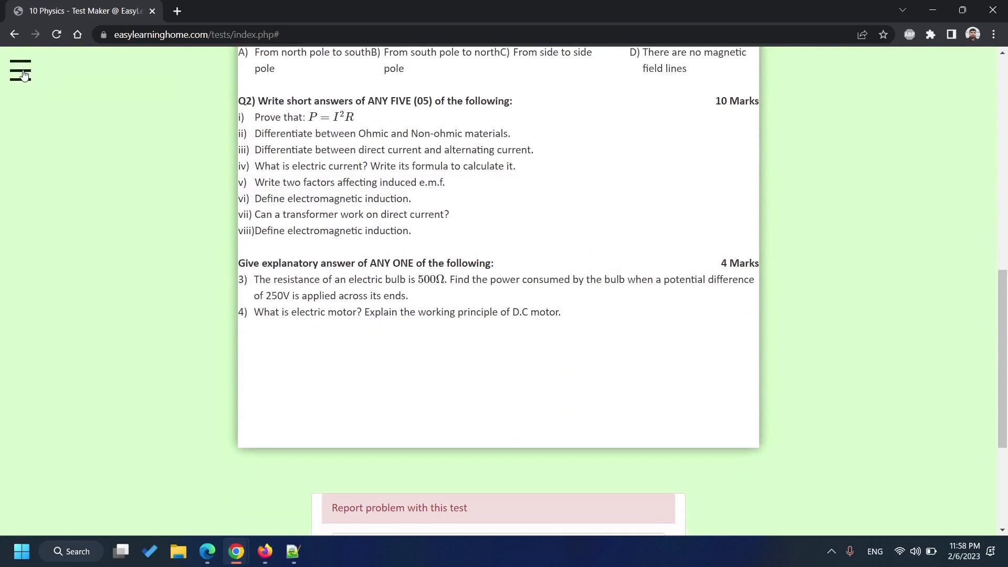
Switch the Physics paper's language to Urdu and look over the translated questions from end to start
click(21, 71)
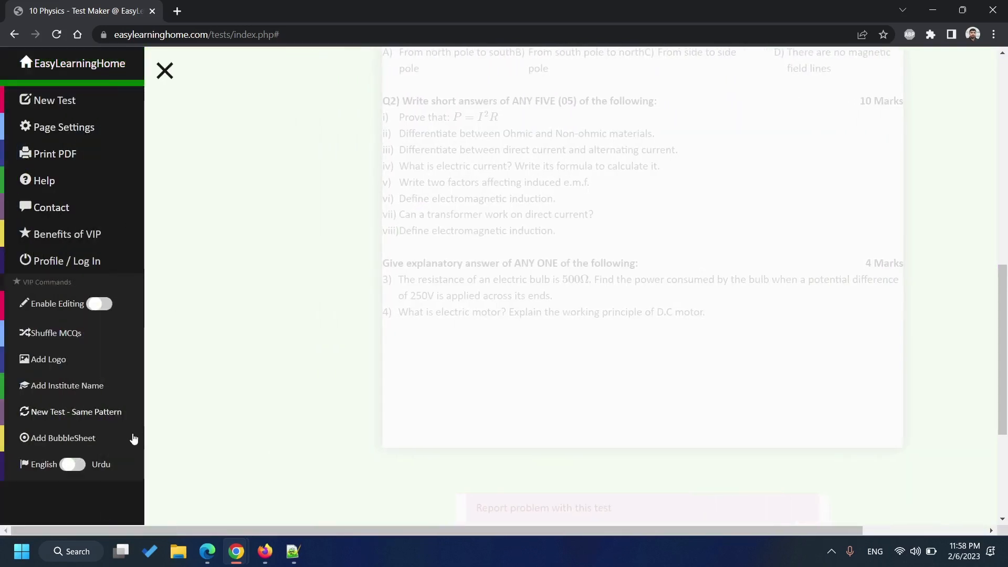
click(73, 464)
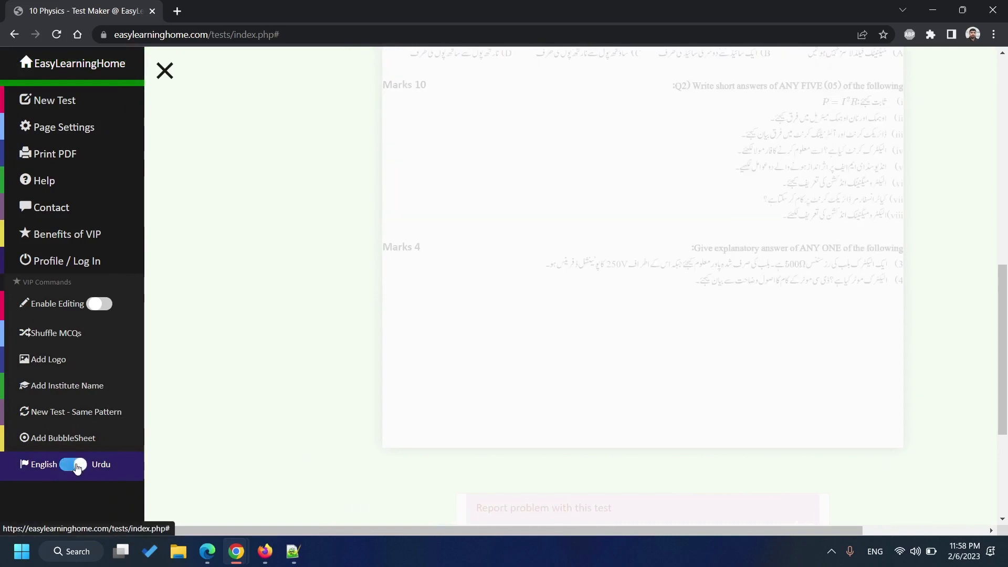
click(454, 343)
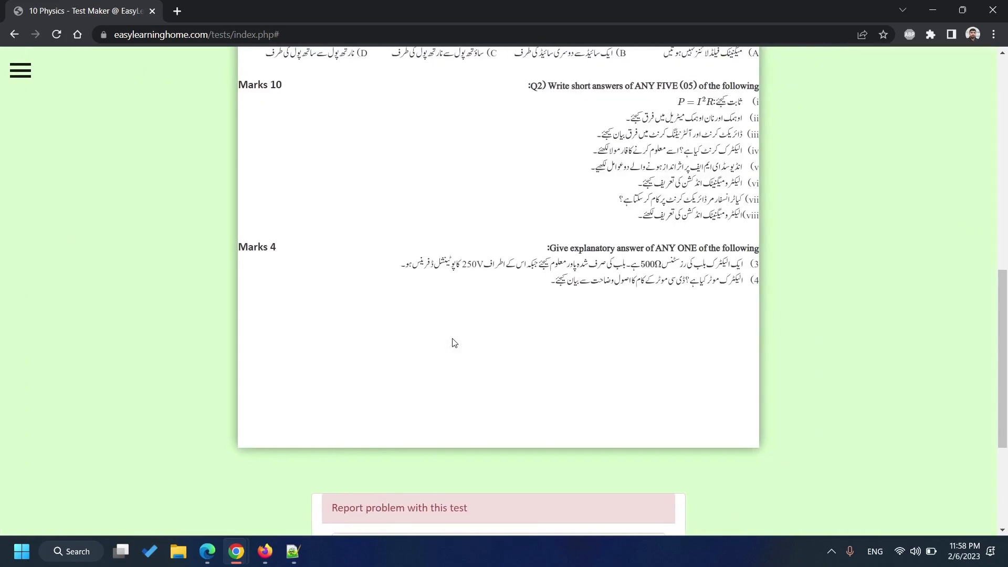
scroll(454, 343, up, 7)
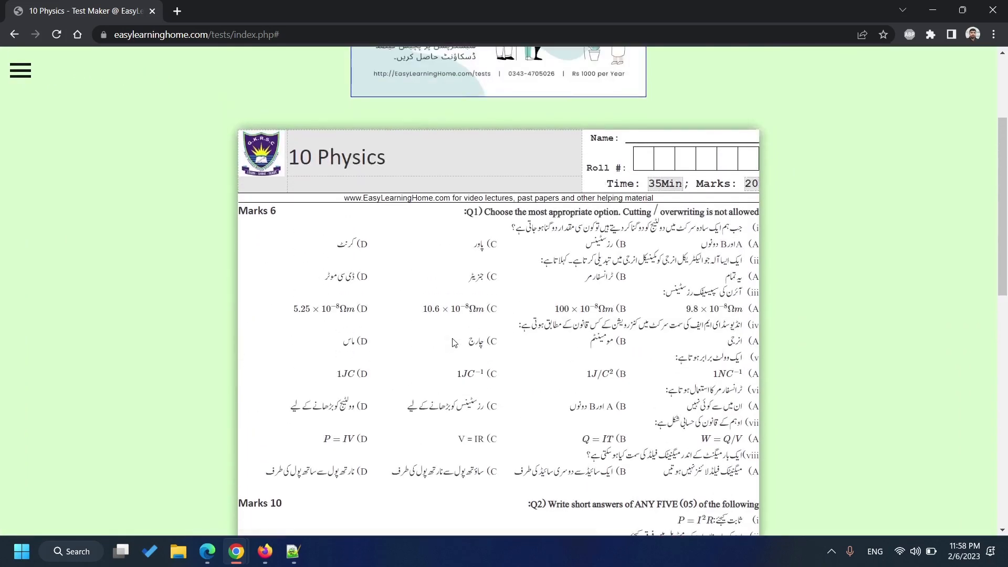
Switch the Physics paper's language back to English and look through all its question sections
click(19, 76)
click(81, 465)
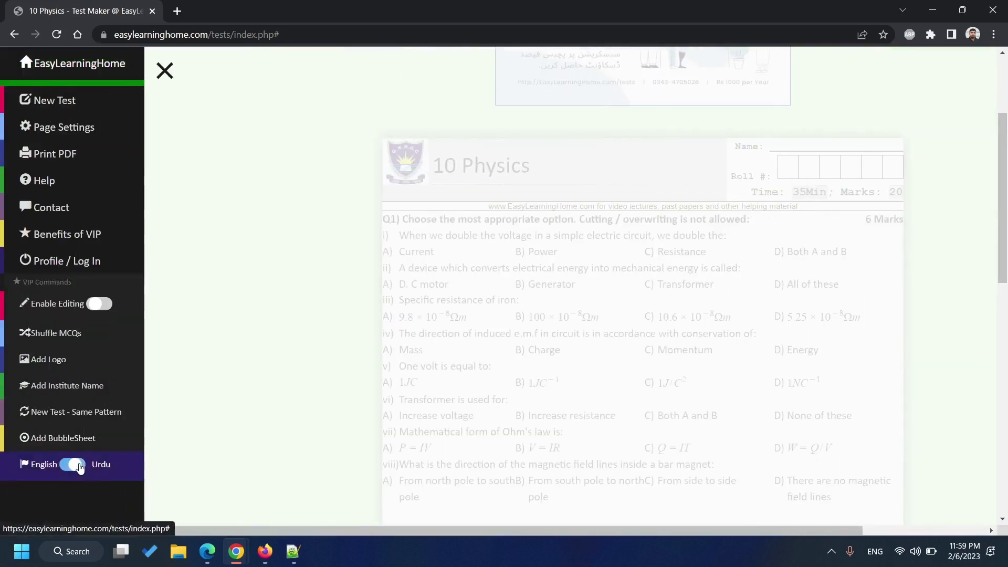
click(351, 435)
scroll(351, 435, down, 5)
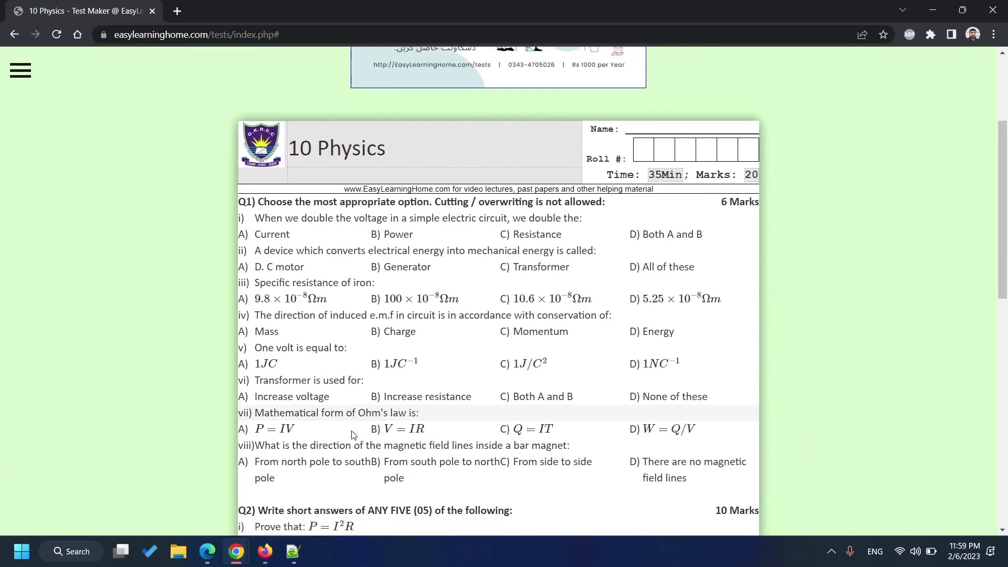
scroll(353, 435, down, 2)
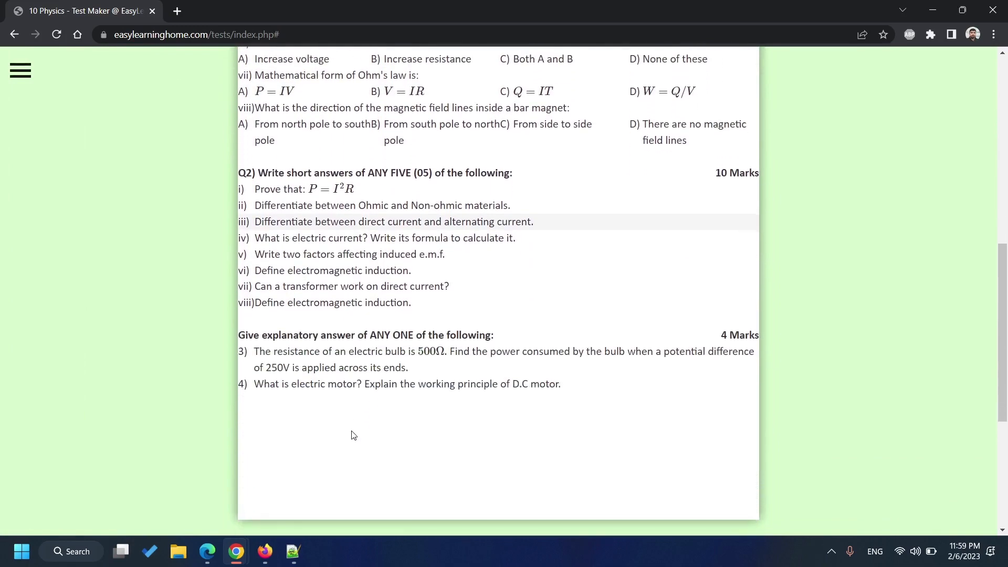
Compare the Free and VIP plan benefits, and check the VIP status, institute name and monogram in the user profile
scroll(353, 435, up, 2)
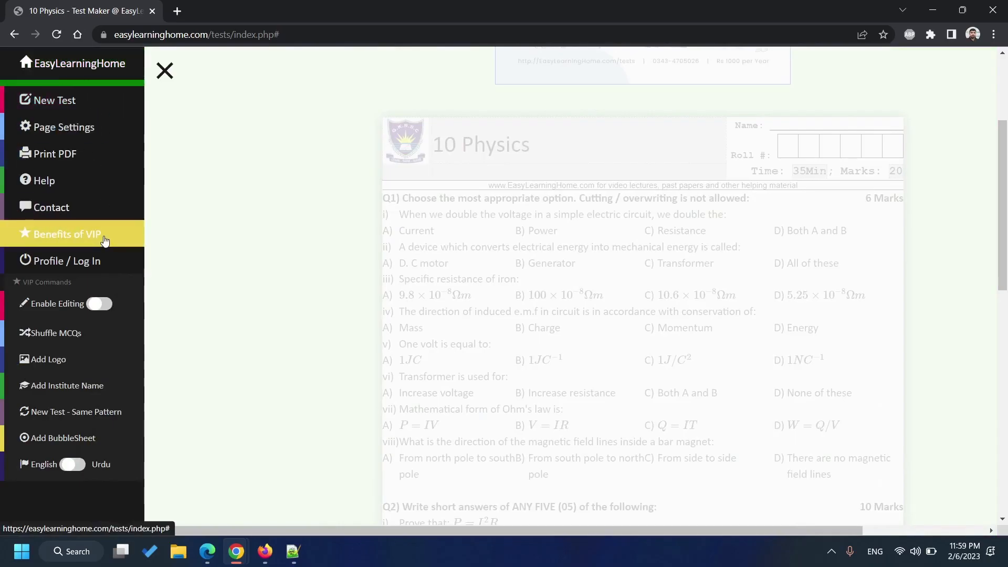
click(104, 241)
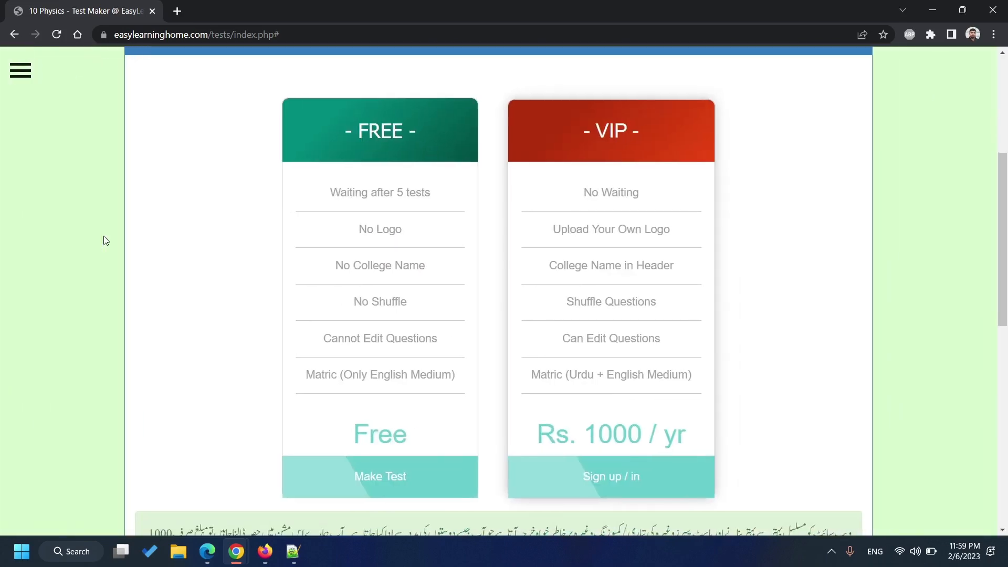
click(635, 479)
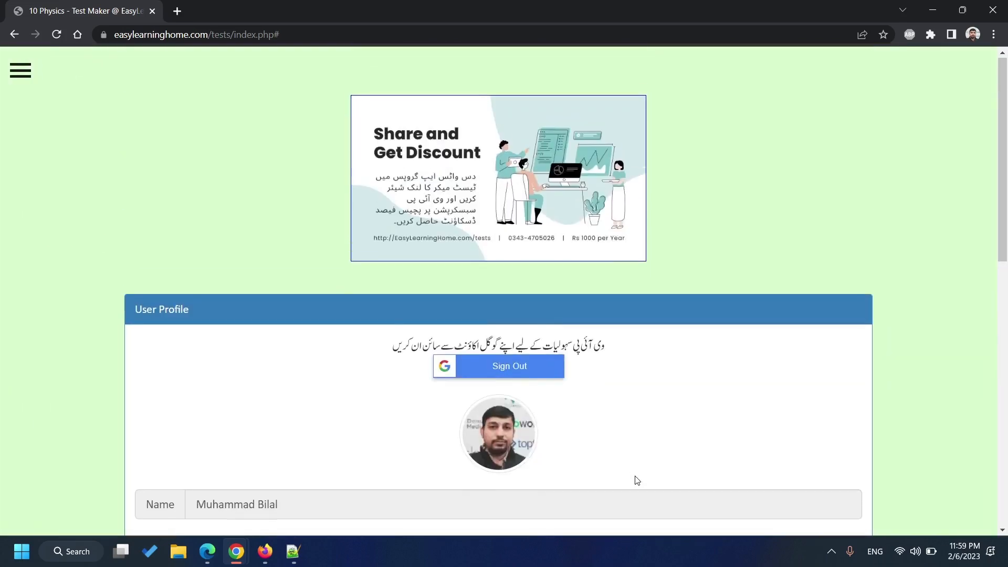
scroll(637, 481, down, 8)
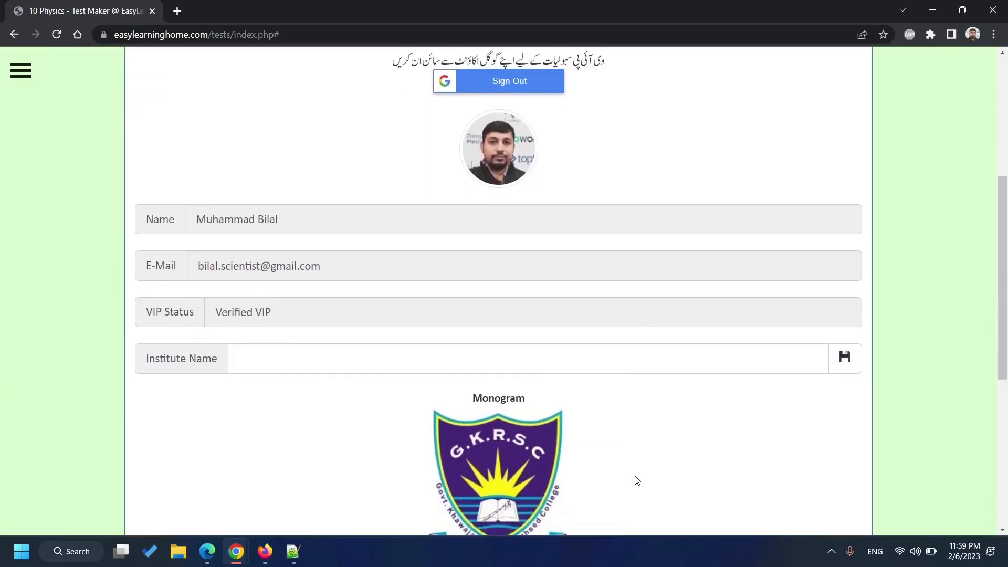
scroll(636, 477, down, 2)
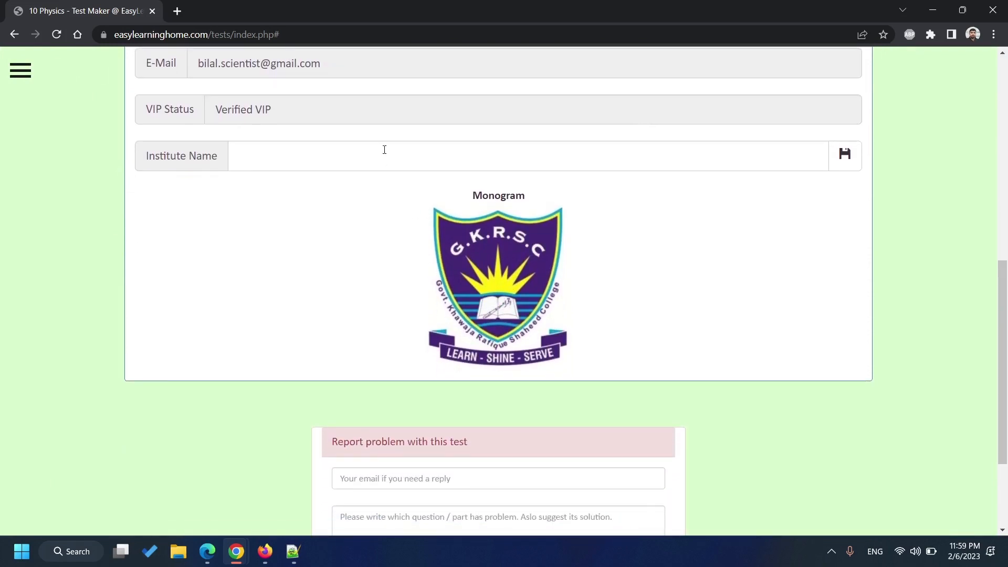
click(15, 77)
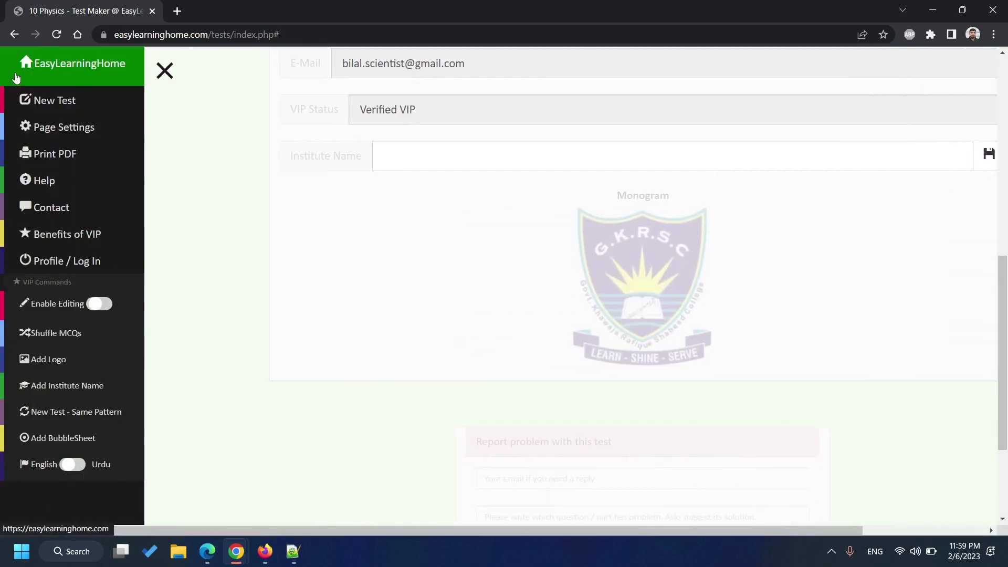